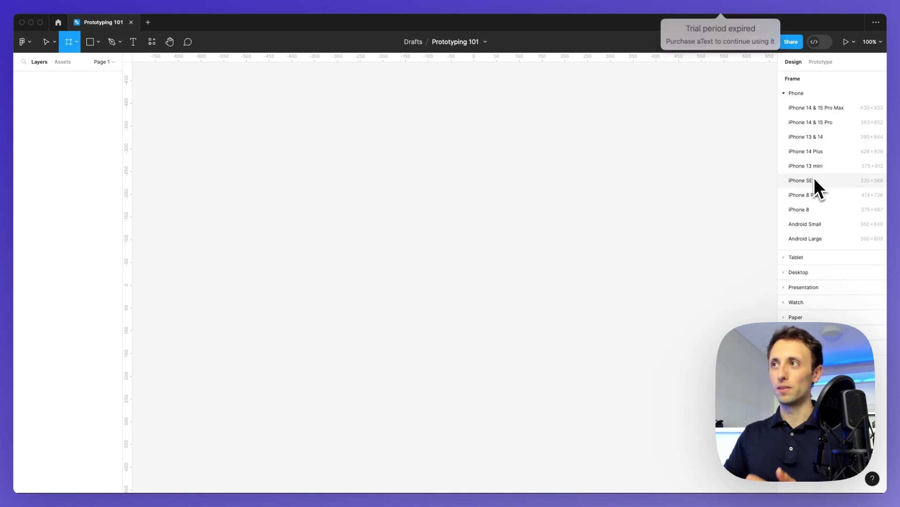
- Create an iPhone SE frame (320 × 568) and rename it 1
{"action": "left_click", "coordinate": [812, 180]}
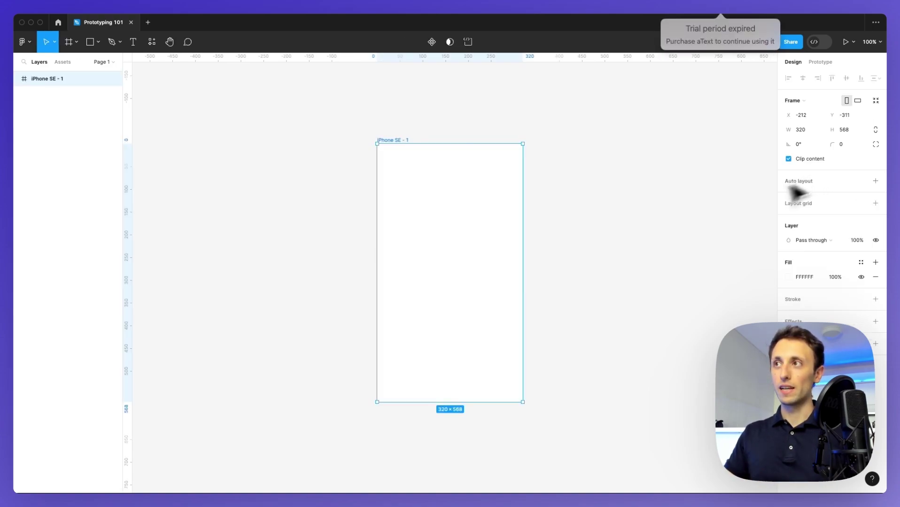
{"action": "scroll", "coordinate": [437, 188], "scroll_direction": "right", "scroll_amount": 2}
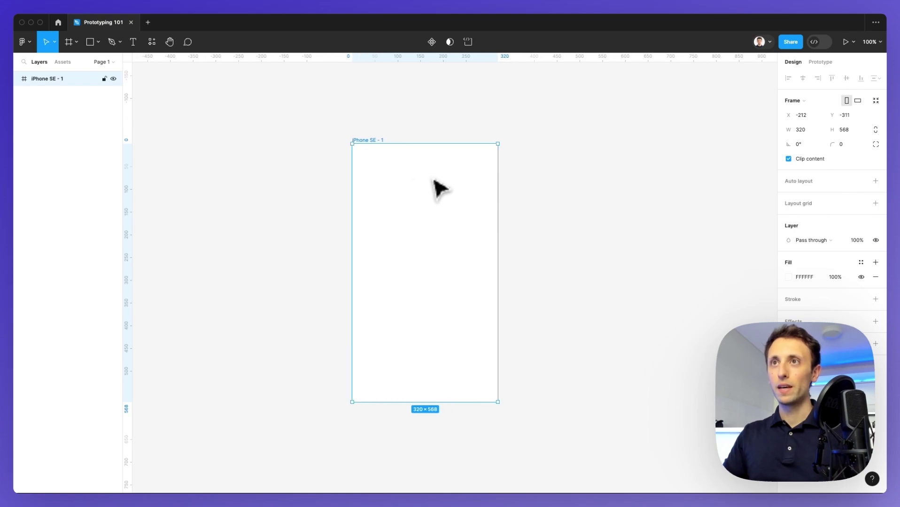
{"action": "scroll", "coordinate": [433, 183], "scroll_direction": "up", "scroll_amount": 2}
{"action": "key", "text": "super+r"}
{"action": "type", "text": "1"}
{"action": "key", "text": "Return"}
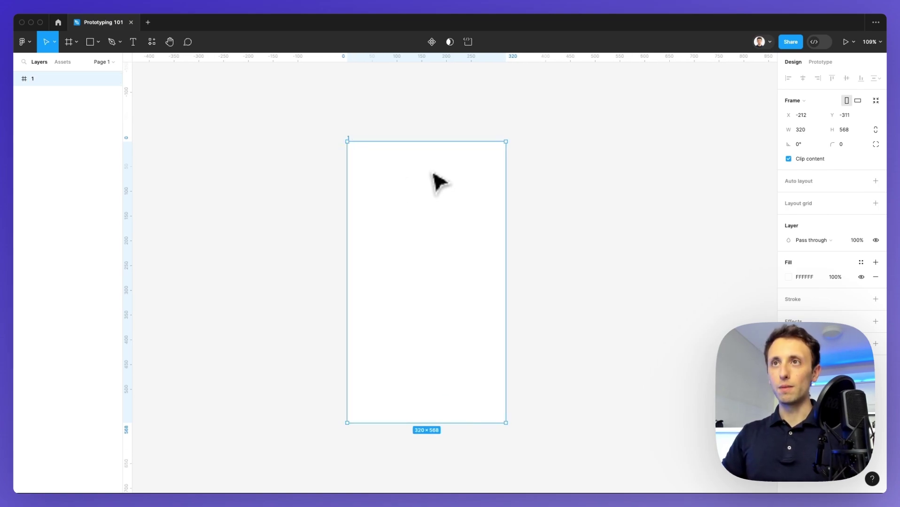
{"action": "scroll", "coordinate": [464, 156], "scroll_direction": "down", "scroll_amount": 1}
{"action": "left_click", "coordinate": [554, 183]}
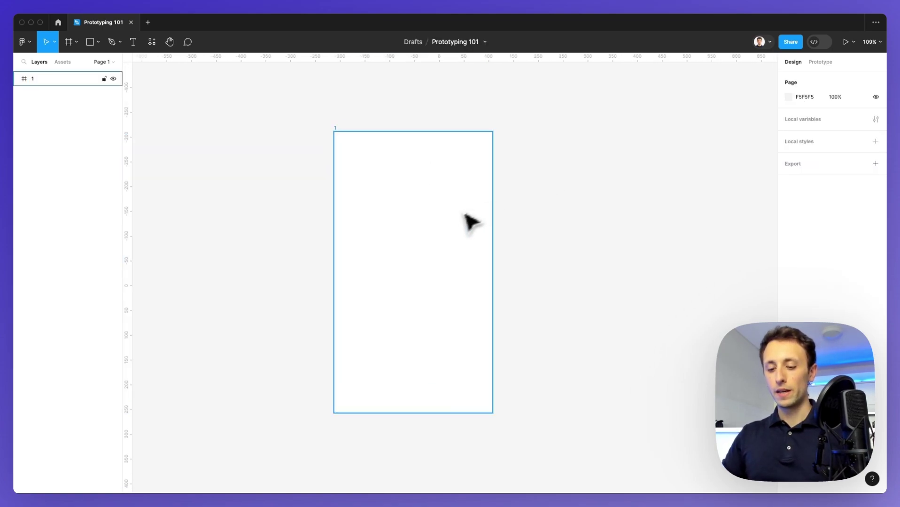
- Draw a rectangle about 242 × 61 near the lower edge of frame 1 and fill it with blue 1400FF
{"action": "key", "text": "r"}
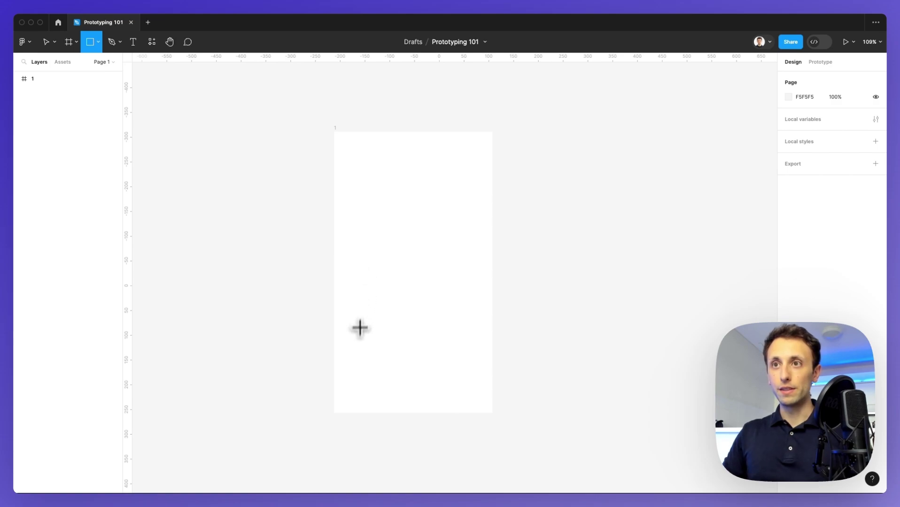
{"action": "mouse_move", "coordinate": [353, 339]}
{"action": "left_mouse_down"}
{"action": "mouse_move", "coordinate": [442, 370]}
{"action": "mouse_move", "coordinate": [472, 371]}
{"action": "left_mouse_up"}
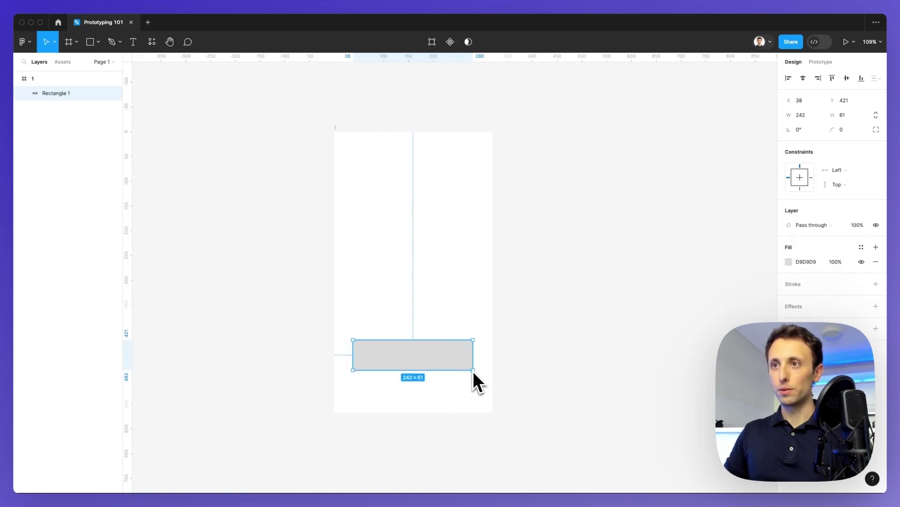
{"action": "left_click", "coordinate": [788, 262]}
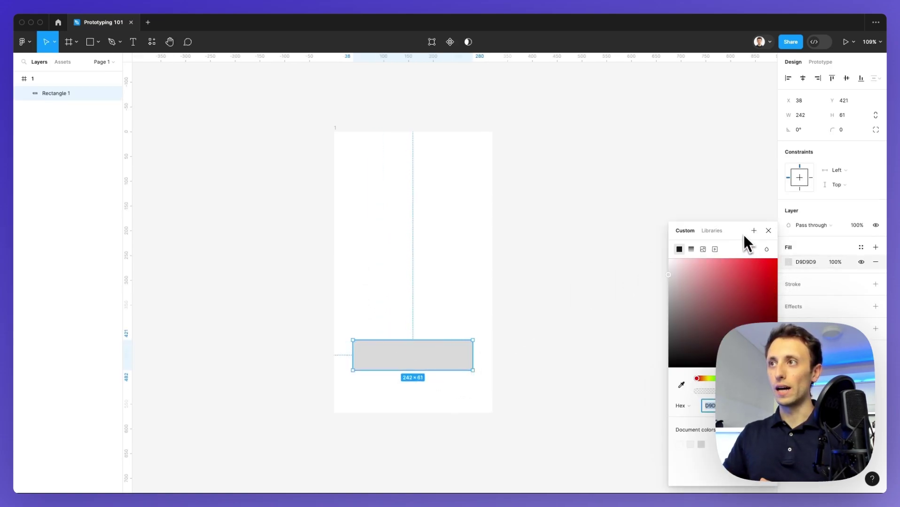
{"action": "left_click_drag", "start_coordinate": [744, 233], "coordinate": [684, 179]}
{"action": "left_click", "coordinate": [682, 326]}
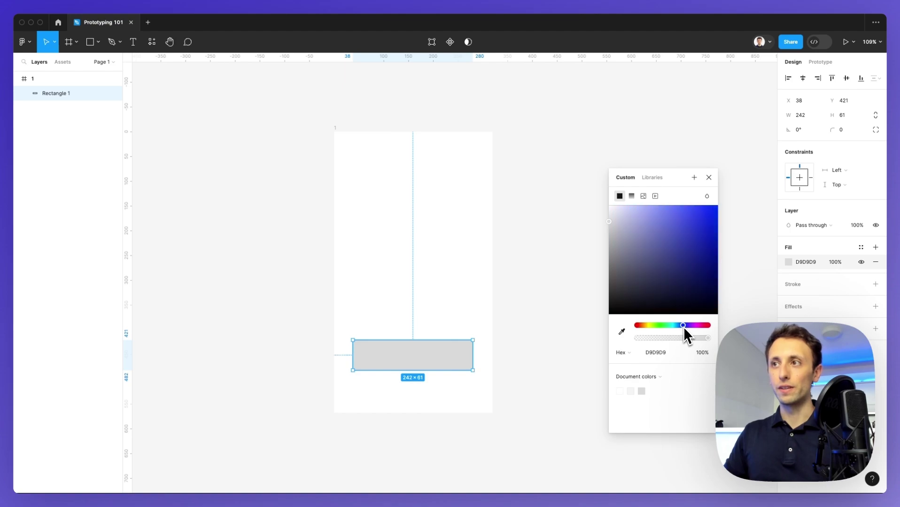
{"action": "left_click_drag", "start_coordinate": [697, 256], "coordinate": [742, 187]}
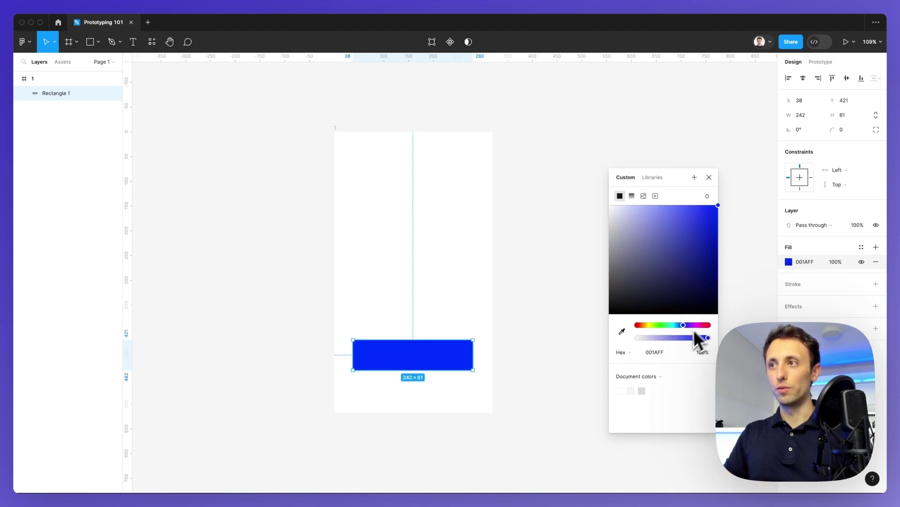
{"action": "left_click_drag", "start_coordinate": [683, 326], "coordinate": [685, 326]}
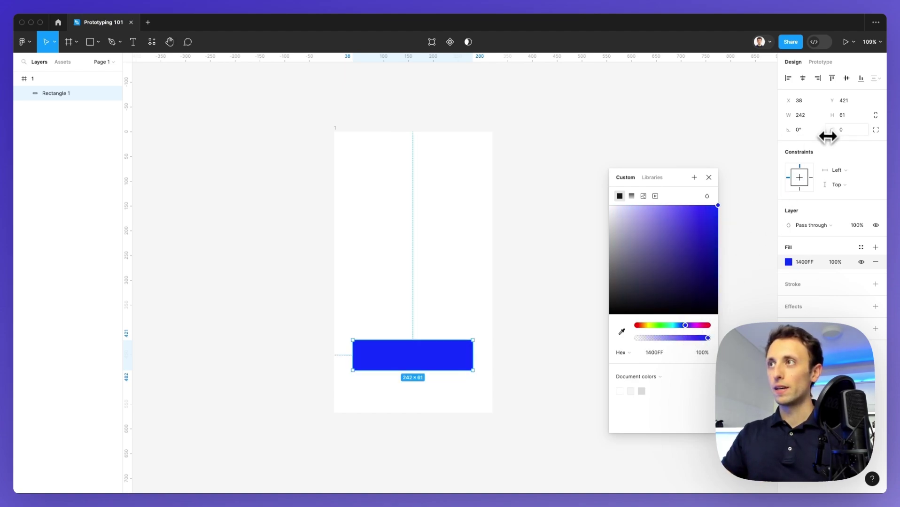
- Set the blue rectangle's corner radius to 32 so that it becomes a pill-shaped button
{"action": "left_click_drag", "start_coordinate": [832, 131], "coordinate": [248, 133]}
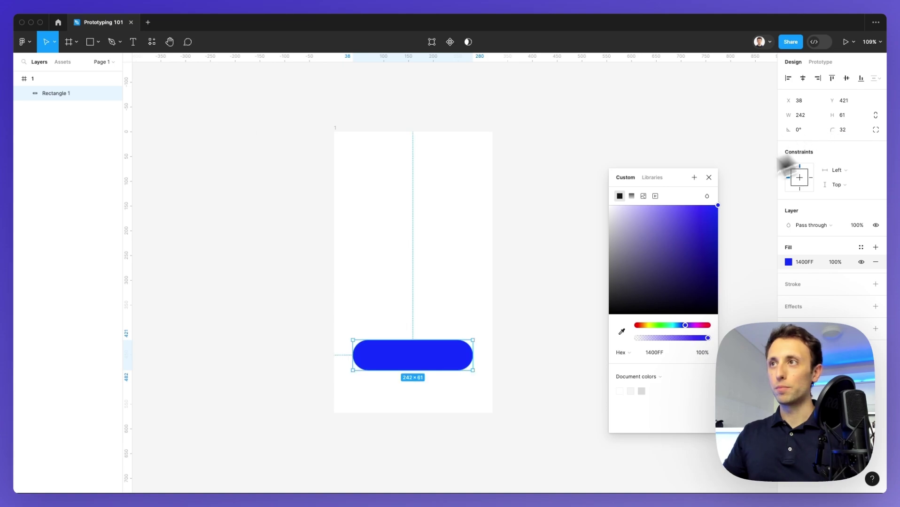
{"action": "key", "text": "Escape"}
{"action": "left_click", "coordinate": [540, 192]}
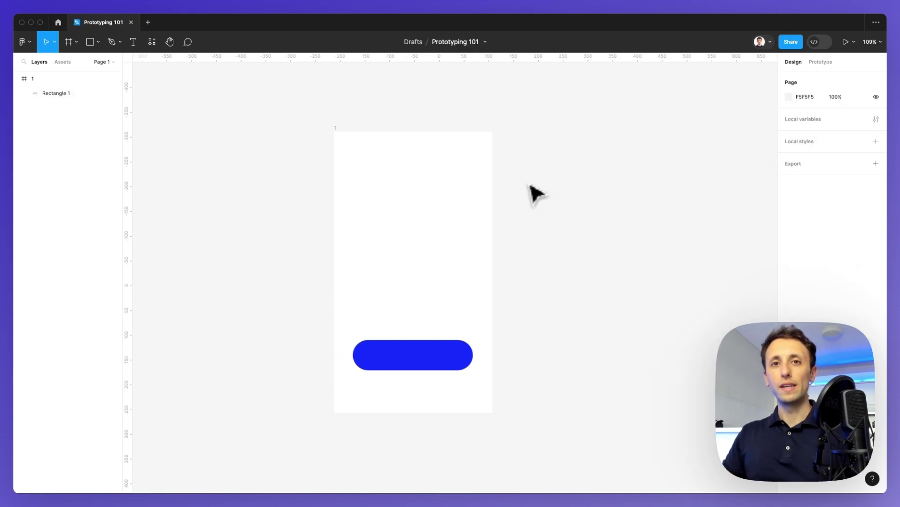
- Duplicate frame 1 to its right and change the fill of the copied button to black
{"action": "left_click", "coordinate": [339, 134]}
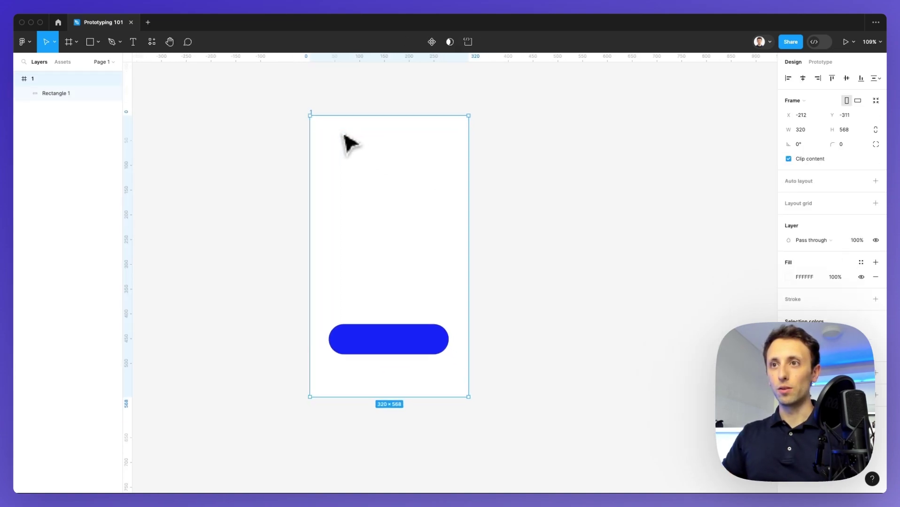
{"action": "left_click_drag", "start_coordinate": [384, 181], "coordinate": [577, 183]}
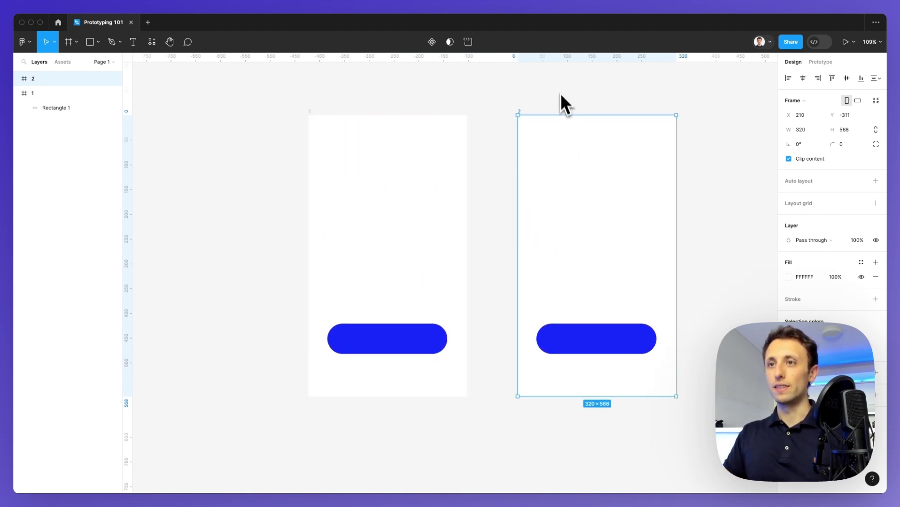
{"action": "left_click", "coordinate": [595, 338]}
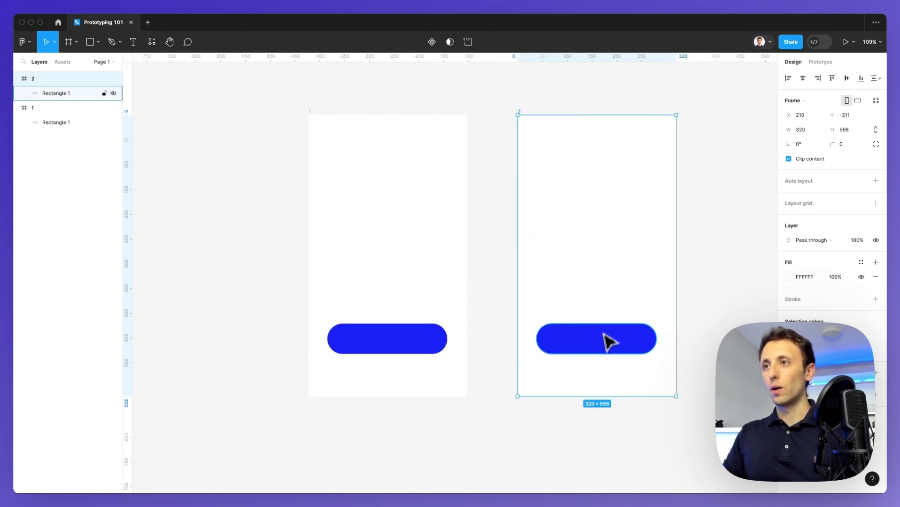
{"action": "left_click", "coordinate": [788, 262]}
{"action": "left_click_drag", "start_coordinate": [746, 306], "coordinate": [653, 407]}
{"action": "left_click", "coordinate": [615, 254]}
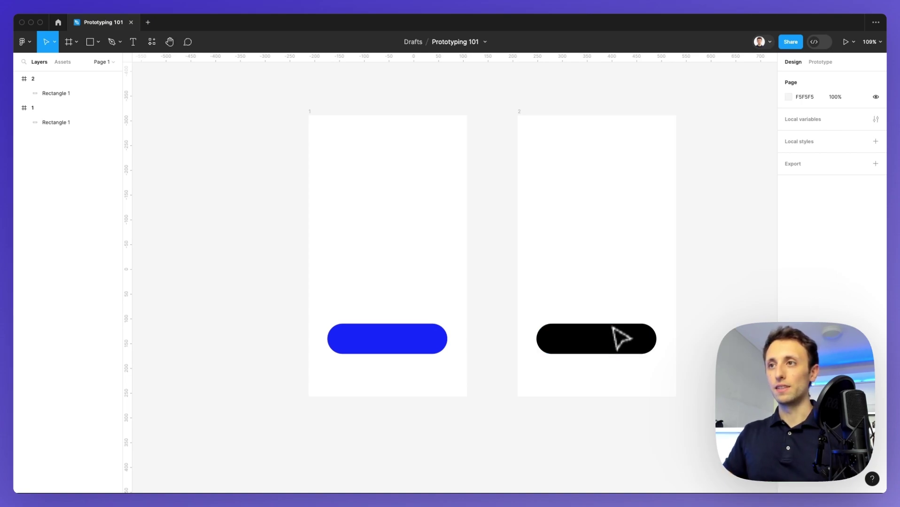
{"action": "scroll", "coordinate": [432, 185], "scroll_direction": "right", "scroll_amount": 2}
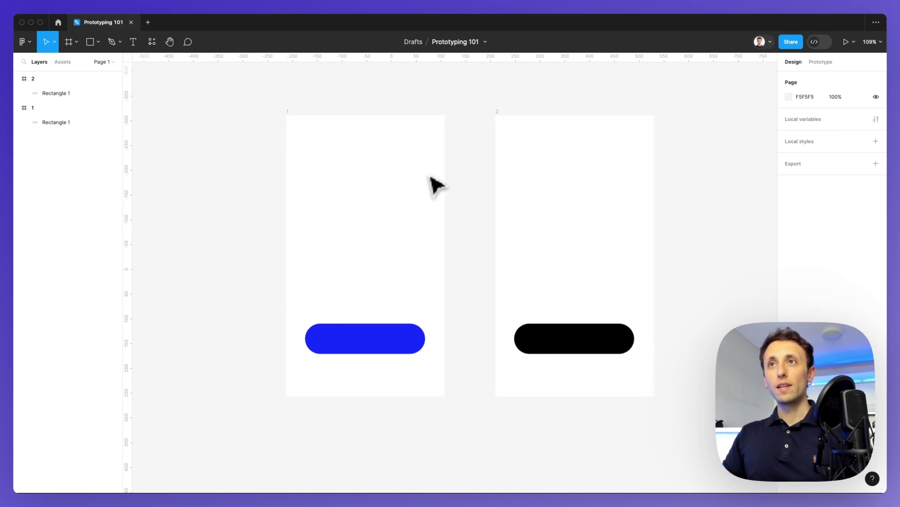
{"action": "scroll", "coordinate": [428, 185], "scroll_direction": "up", "scroll_amount": 3, "text": "ctrl"}
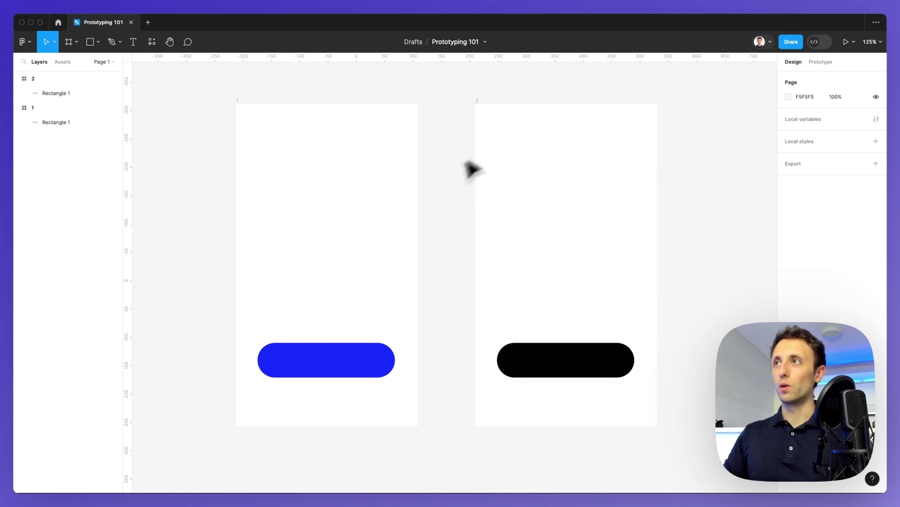
- Add a prototype connection from the whole of frame 1 to frame 2
{"action": "left_click", "coordinate": [819, 62]}
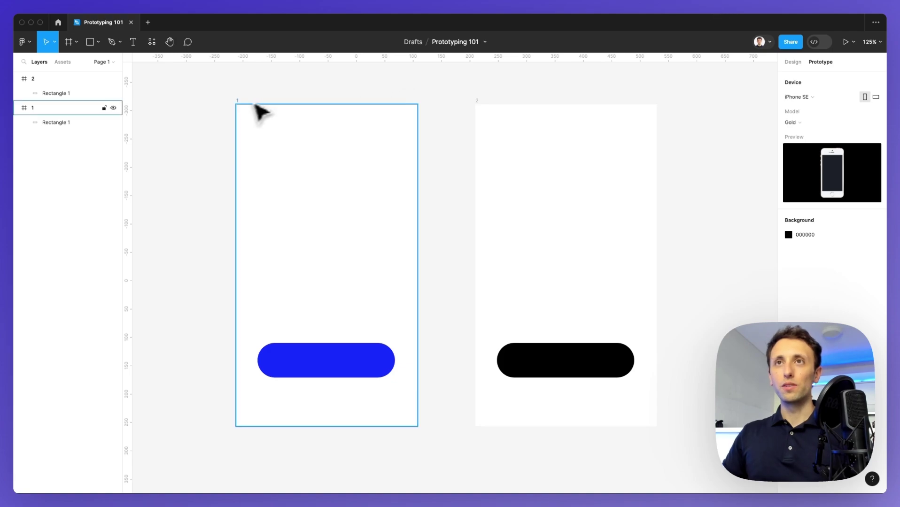
{"action": "left_click", "coordinate": [241, 107]}
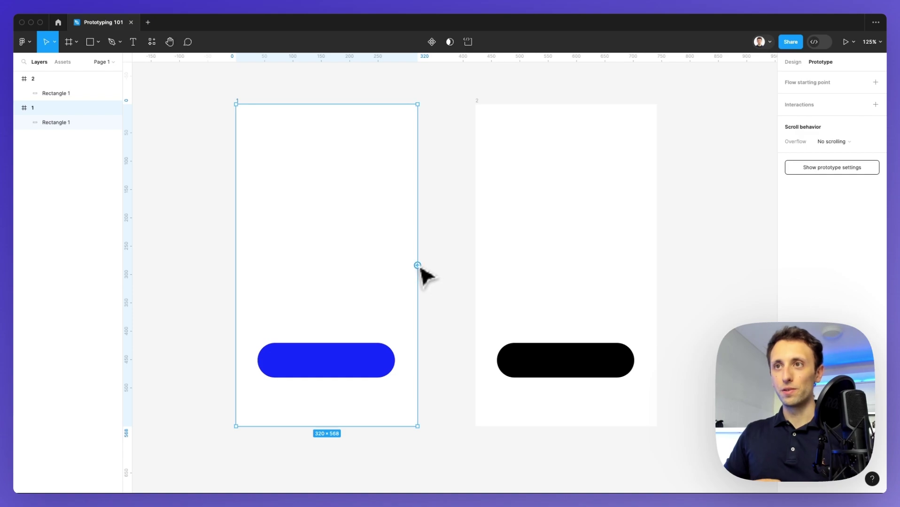
{"action": "left_click_drag", "start_coordinate": [418, 266], "coordinate": [493, 264]}
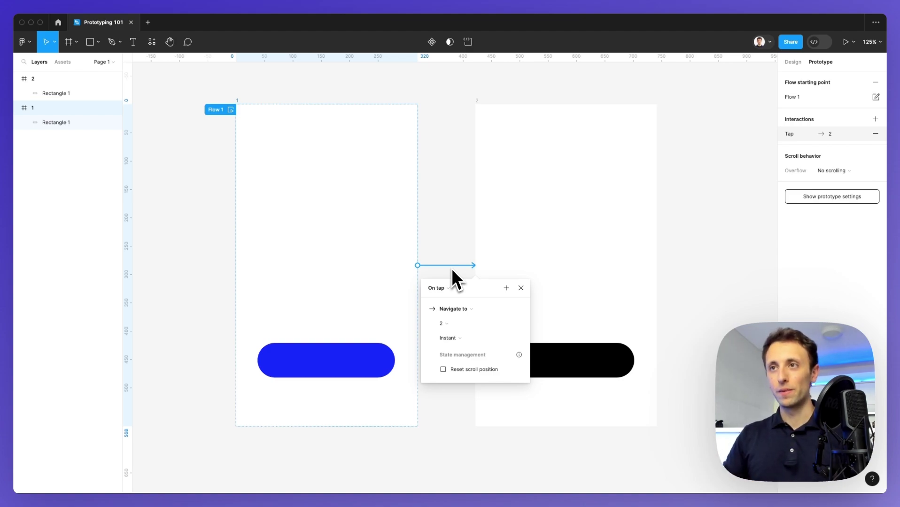
- Review the connection's trigger, action, destination and animation options, keeping On tap, Navigate to, 2 and Instant
{"action": "left_click", "coordinate": [445, 294]}
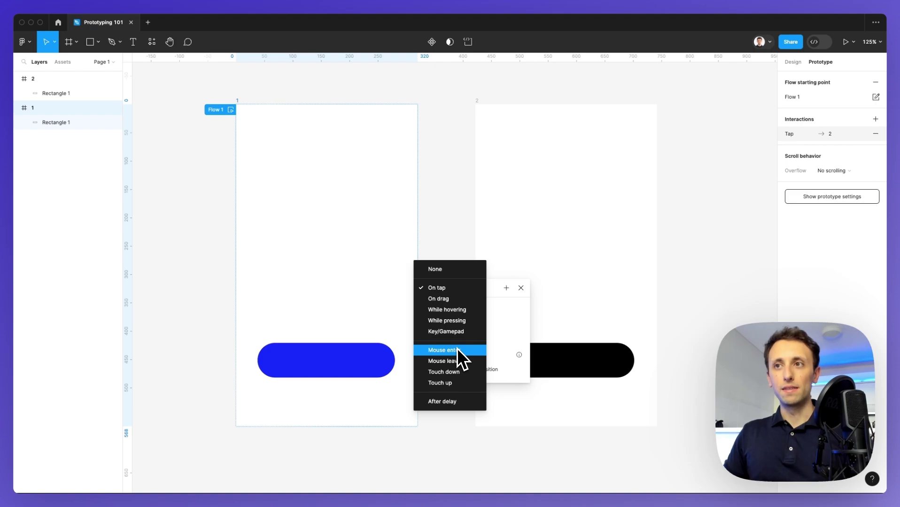
{"action": "left_click", "coordinate": [493, 297]}
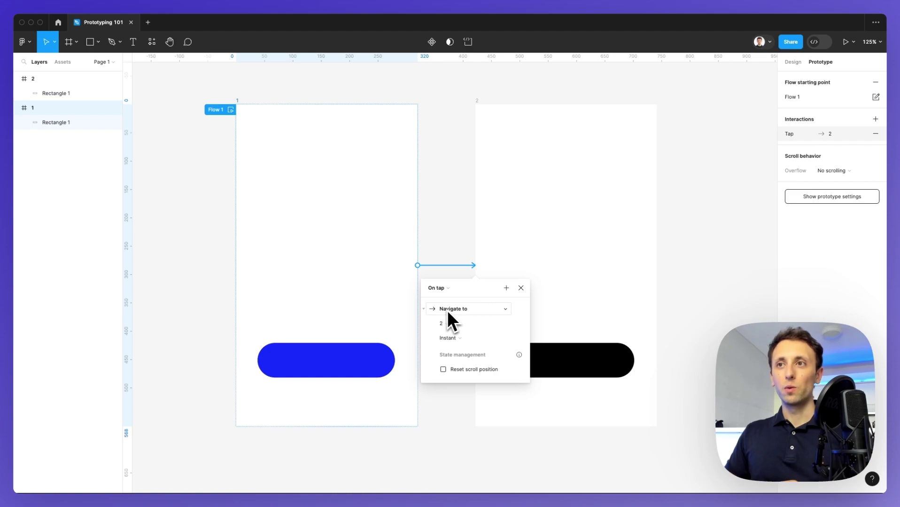
{"action": "left_click", "coordinate": [478, 311]}
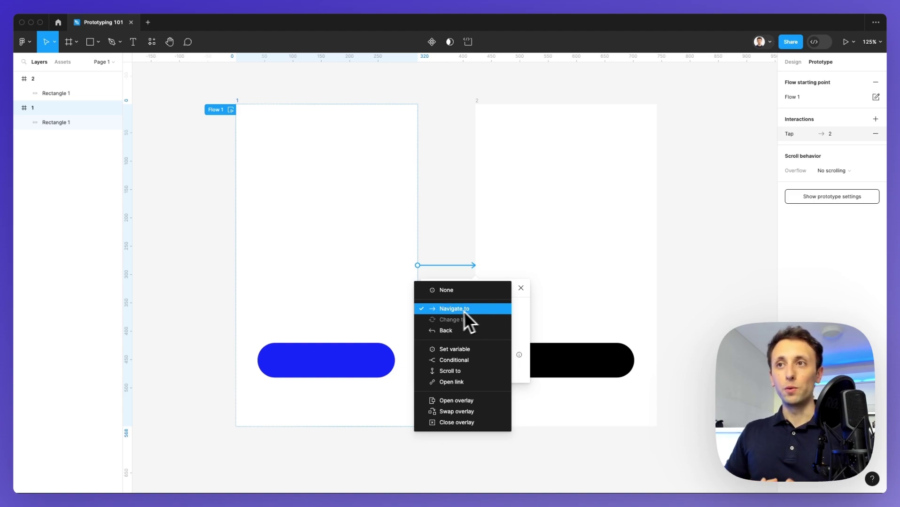
{"action": "left_click", "coordinate": [474, 310]}
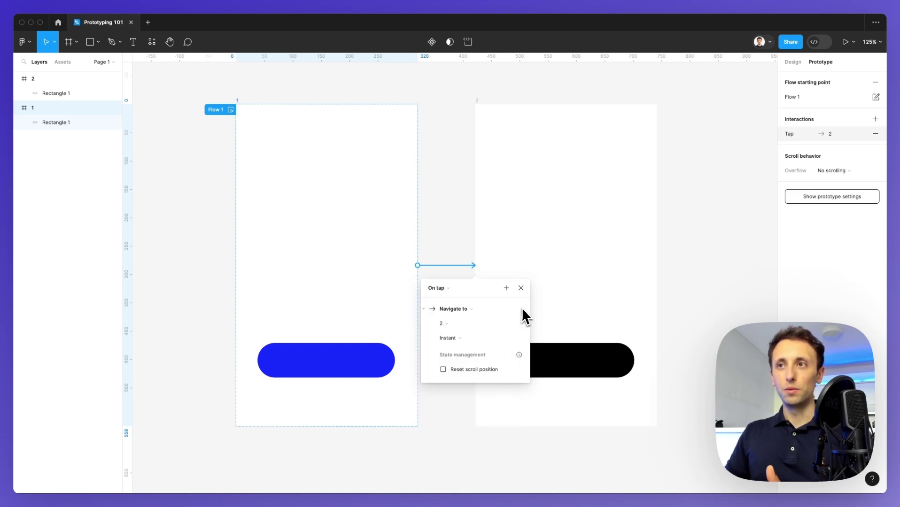
{"action": "left_click", "coordinate": [478, 323]}
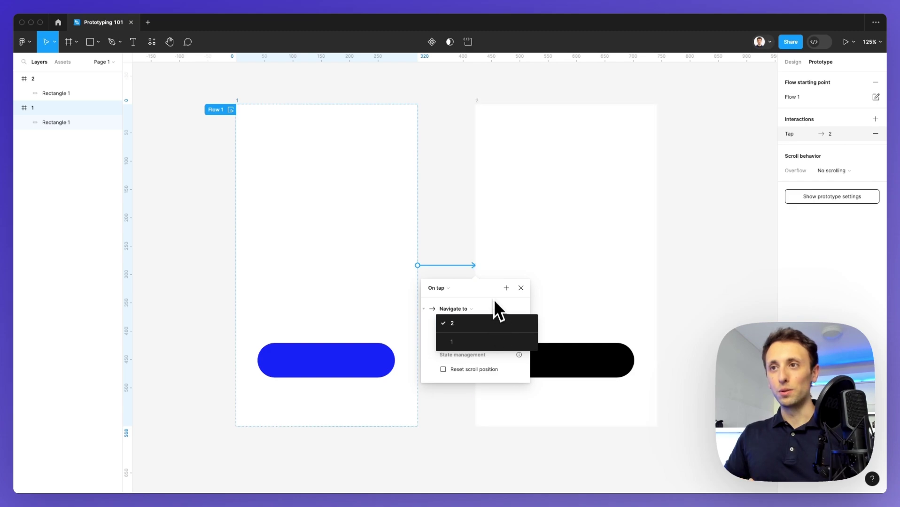
{"action": "left_click", "coordinate": [489, 323]}
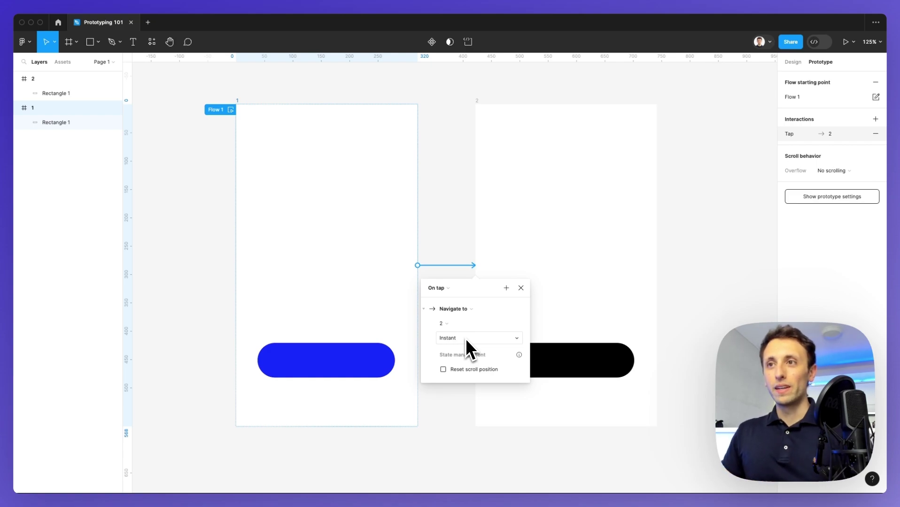
{"action": "left_click", "coordinate": [466, 339]}
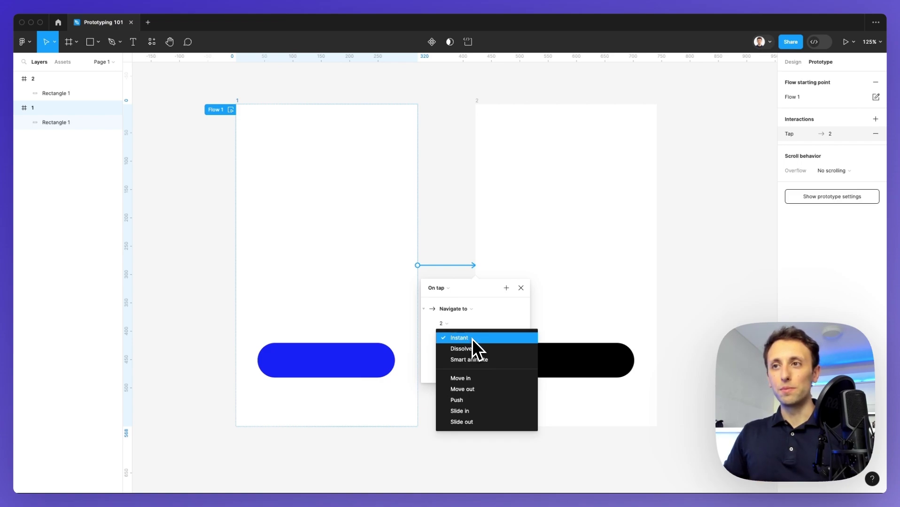
{"action": "left_click", "coordinate": [471, 338]}
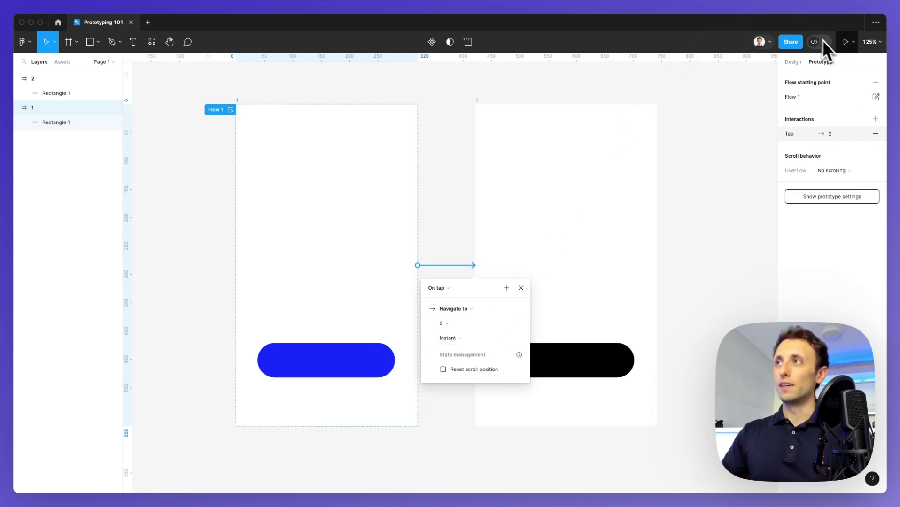
- Run the prototype from frame 1, test the tap interaction on its button, and return to the design file
{"action": "left_click", "coordinate": [844, 42]}
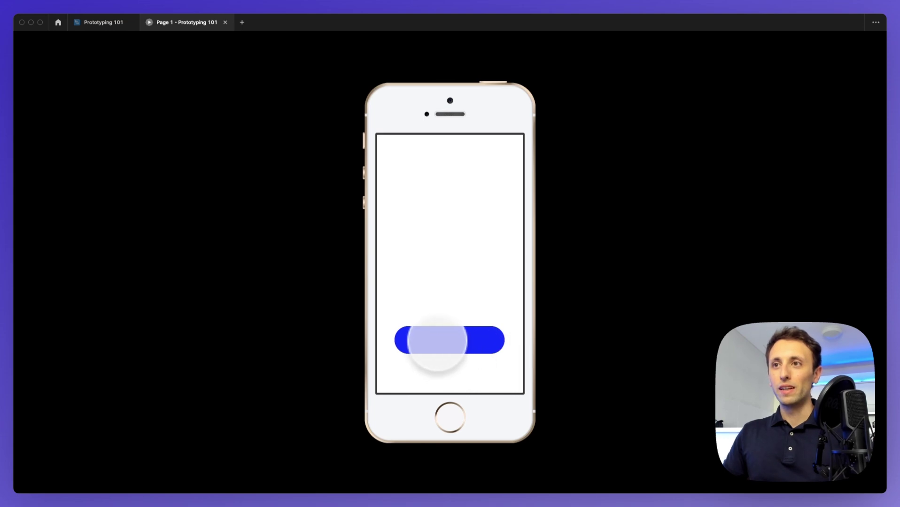
{"action": "left_click", "coordinate": [455, 338]}
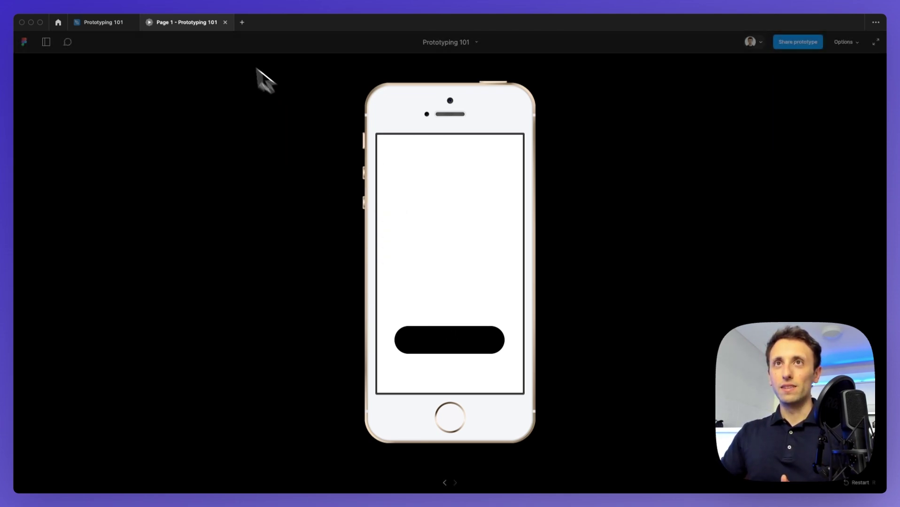
{"action": "left_click", "coordinate": [105, 23]}
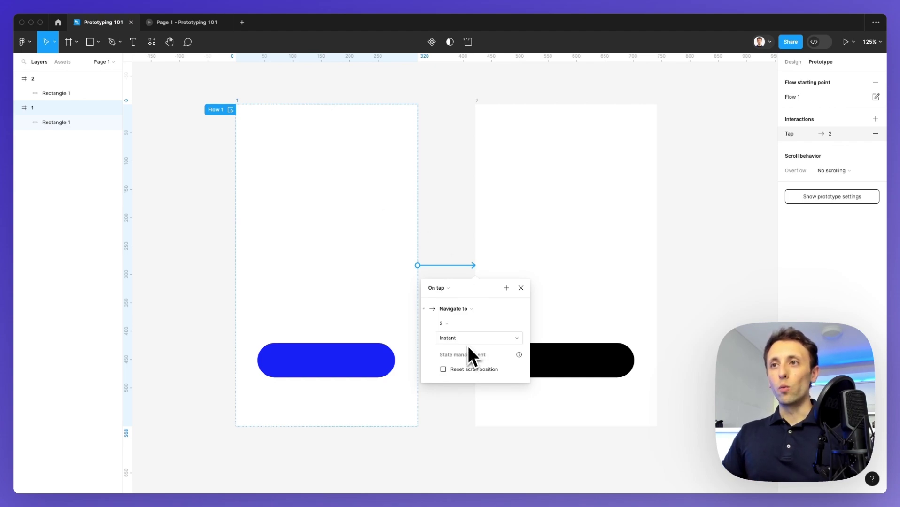
- Set the animation of the connection from frame 1 to frame 2 to Dissolve
{"action": "left_click", "coordinate": [465, 340]}
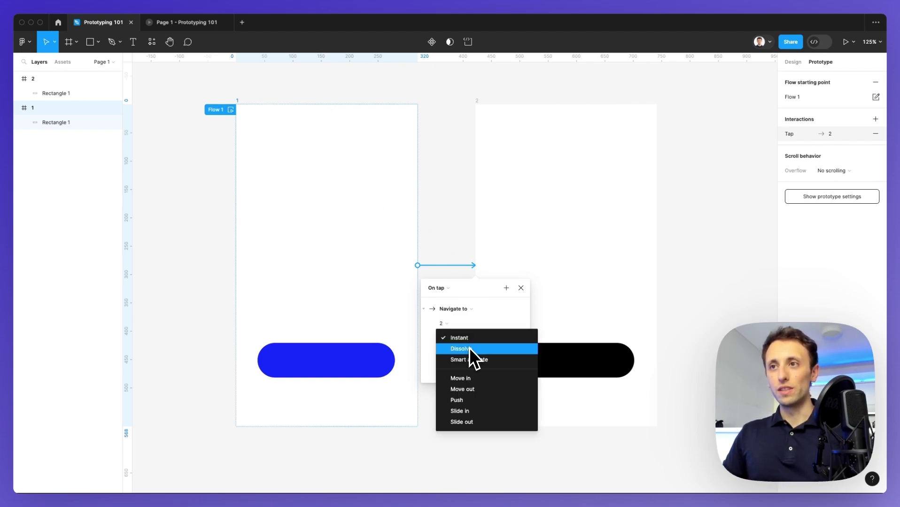
{"action": "left_click", "coordinate": [469, 349]}
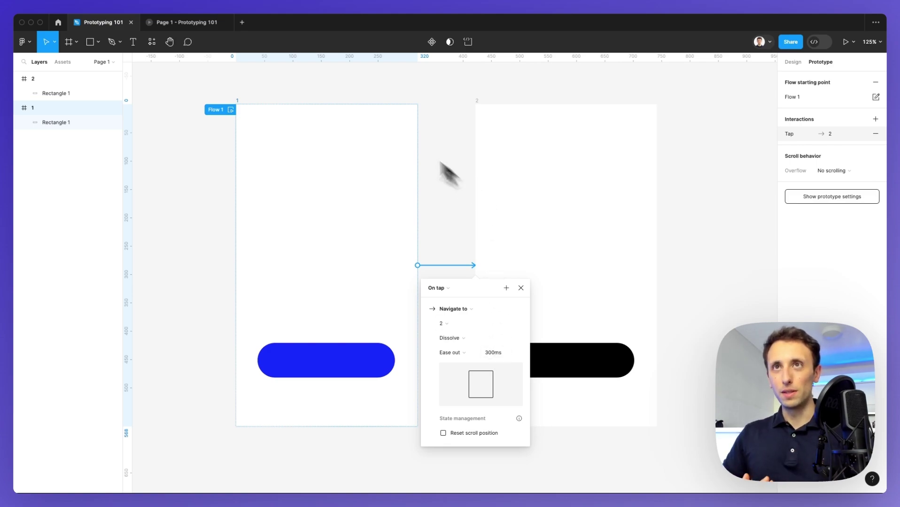
- Run the prototype to check the Dissolve transition and return to the design file
{"action": "left_click", "coordinate": [213, 28]}
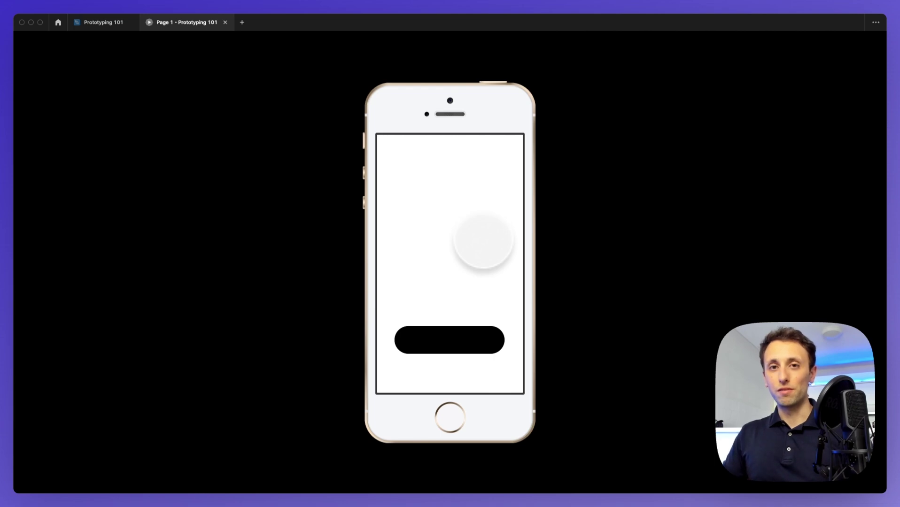
{"action": "left_click", "coordinate": [109, 28]}
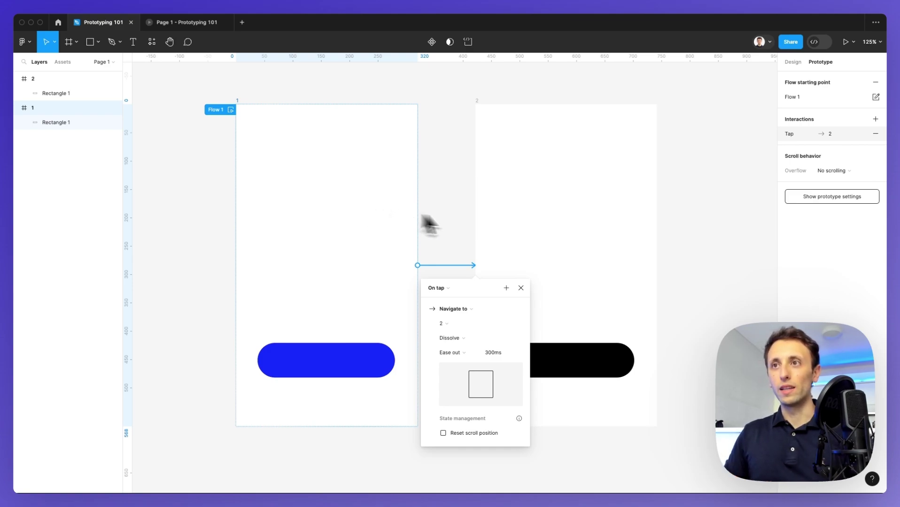
- Delete the prototype connection from the whole of frame 1 to frame 2
{"action": "left_click", "coordinate": [432, 268]}
{"action": "left_click_drag", "start_coordinate": [418, 267], "coordinate": [440, 307]}
{"action": "left_click", "coordinate": [447, 267]}
{"action": "key", "text": "Delete"}
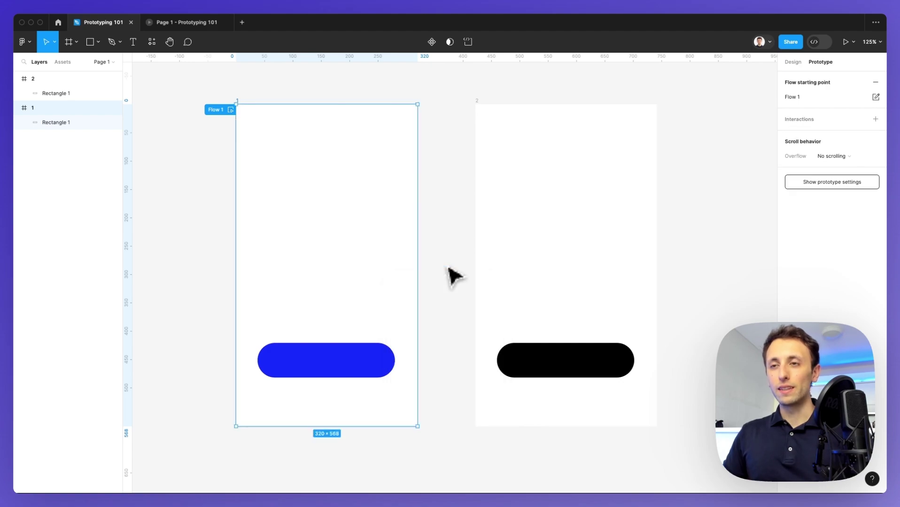
- Connect the blue button in frame 1 to frame 2 with an On tap, Navigate to interaction using Dissolve, and move its settings clear of the connection
{"action": "left_click", "coordinate": [337, 368]}
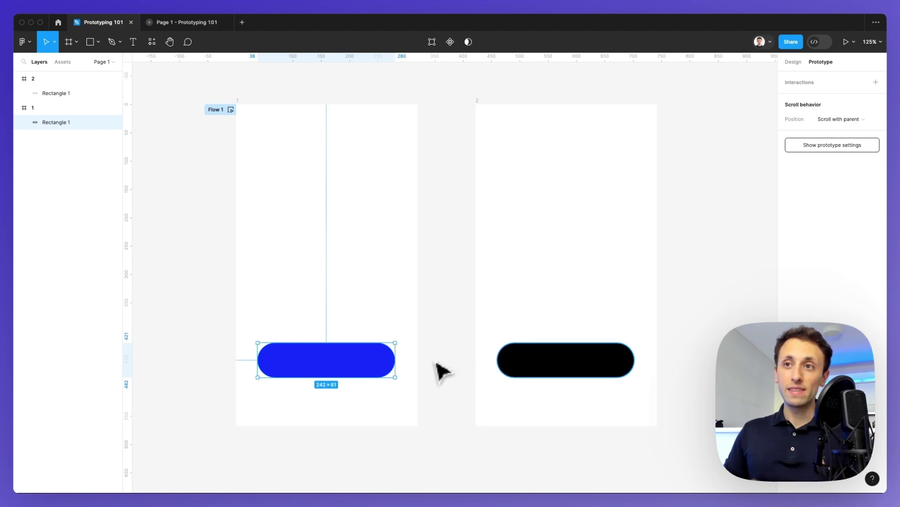
{"action": "mouse_move", "coordinate": [395, 361]}
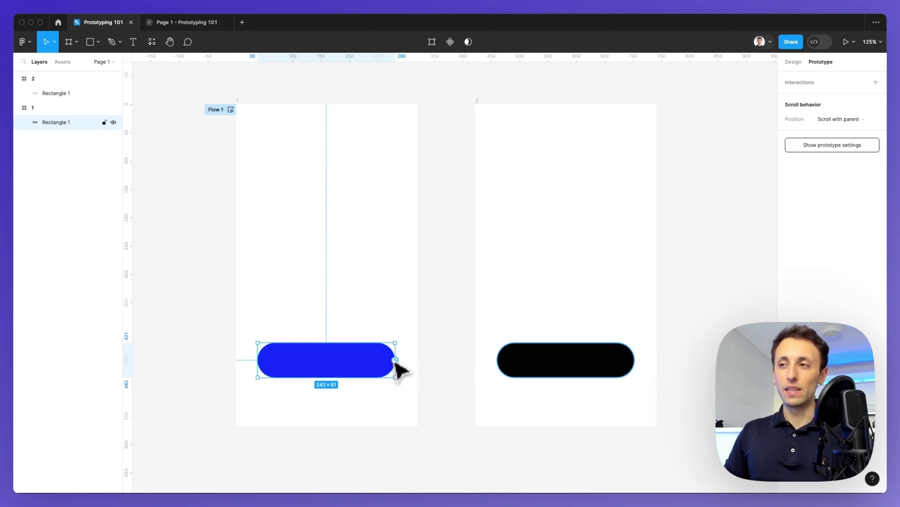
{"action": "left_click_drag", "start_coordinate": [396, 361], "coordinate": [521, 349]}
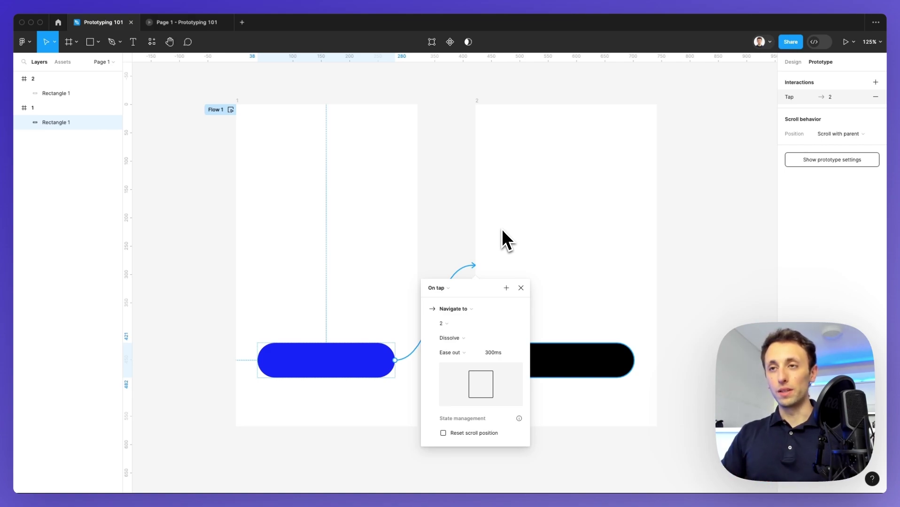
{"action": "scroll", "coordinate": [501, 228], "scroll_direction": "left", "scroll_amount": 1}
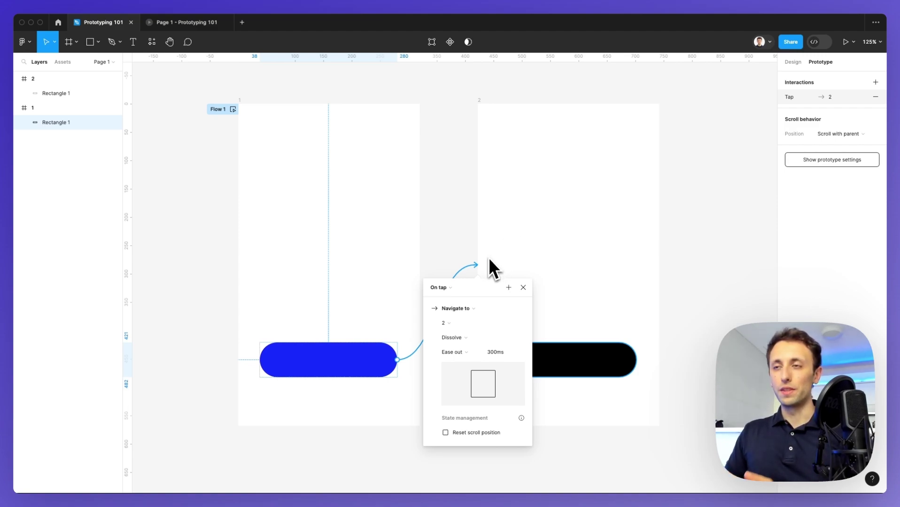
{"action": "left_click_drag", "start_coordinate": [479, 284], "coordinate": [546, 180]}
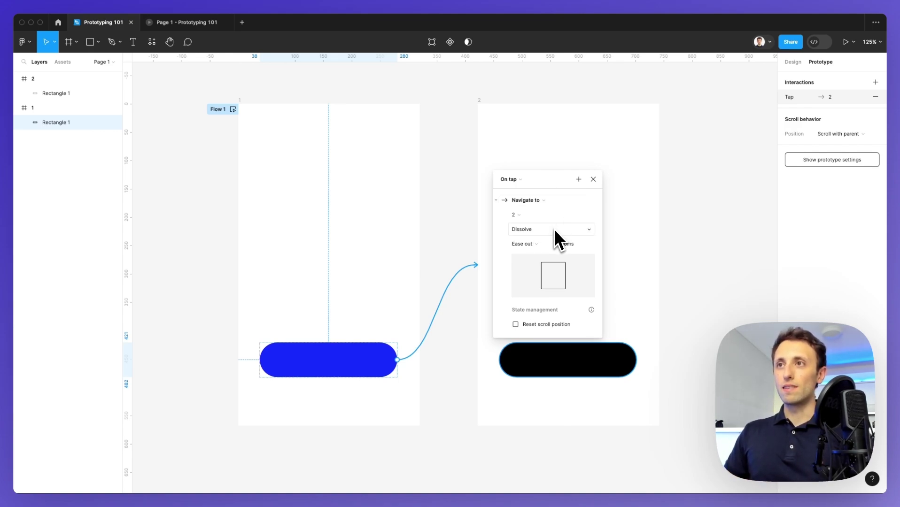
- Run the prototype, test tapping both the empty area and the blue button, and return to the design file
{"action": "left_click", "coordinate": [192, 24]}
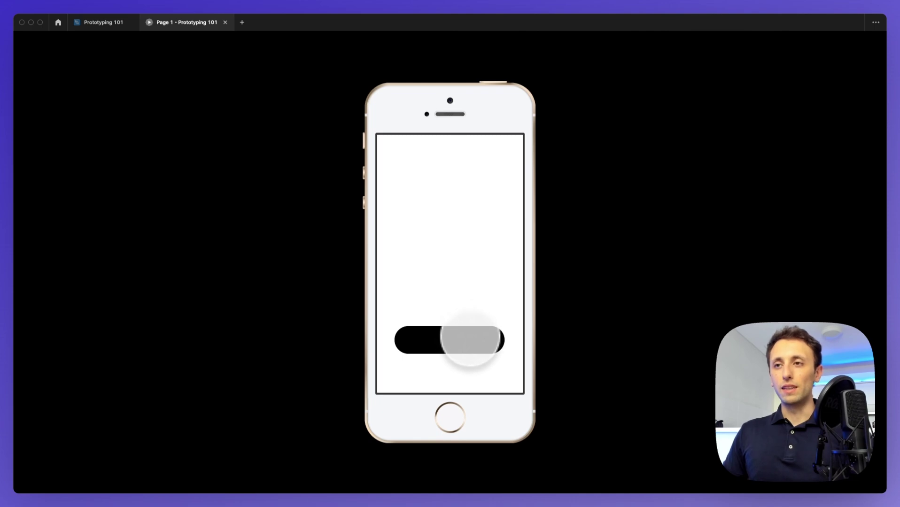
{"action": "left_click", "coordinate": [466, 271]}
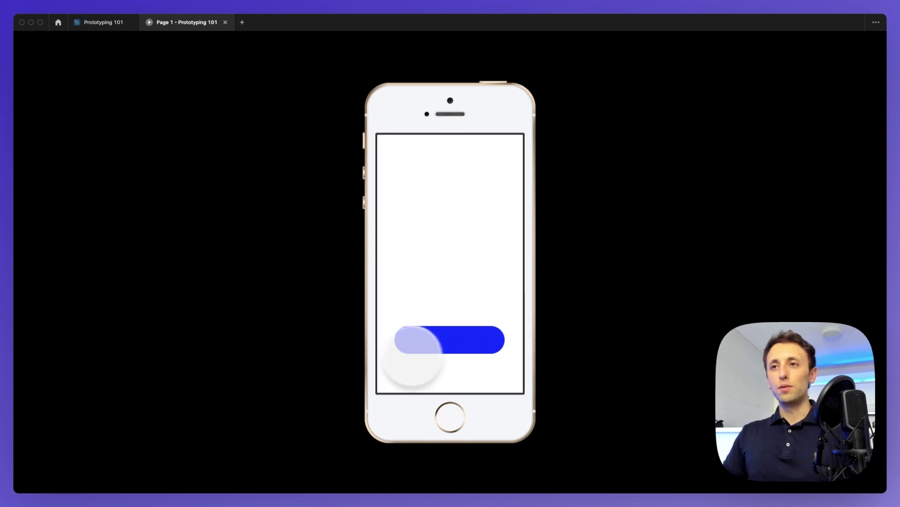
{"action": "left_click", "coordinate": [477, 362]}
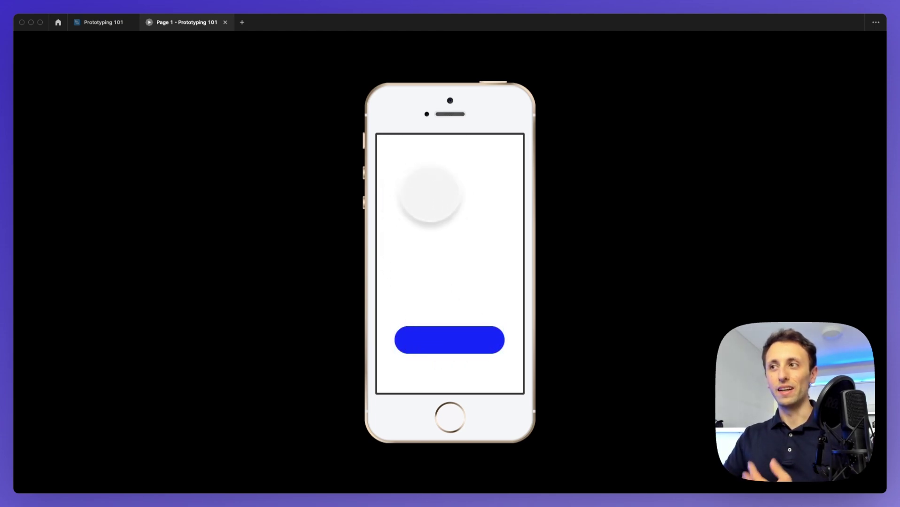
{"action": "left_click", "coordinate": [451, 224]}
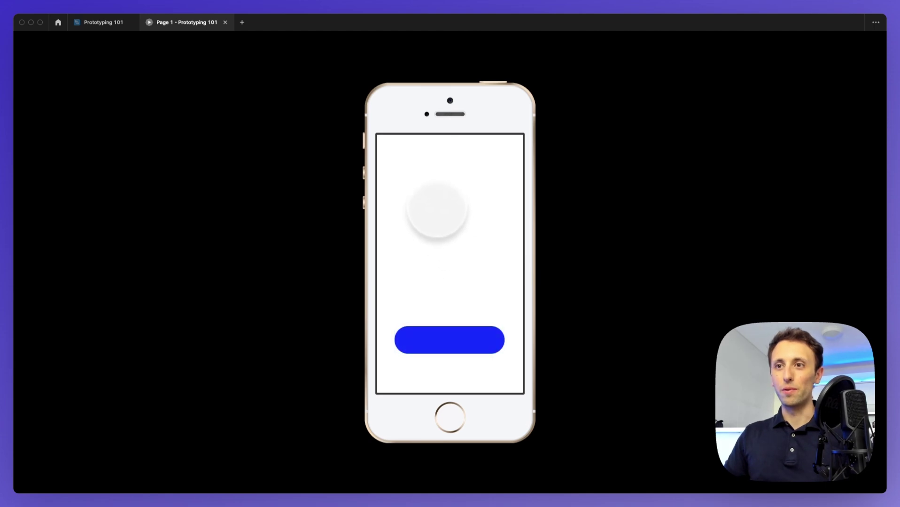
{"action": "left_click", "coordinate": [437, 338]}
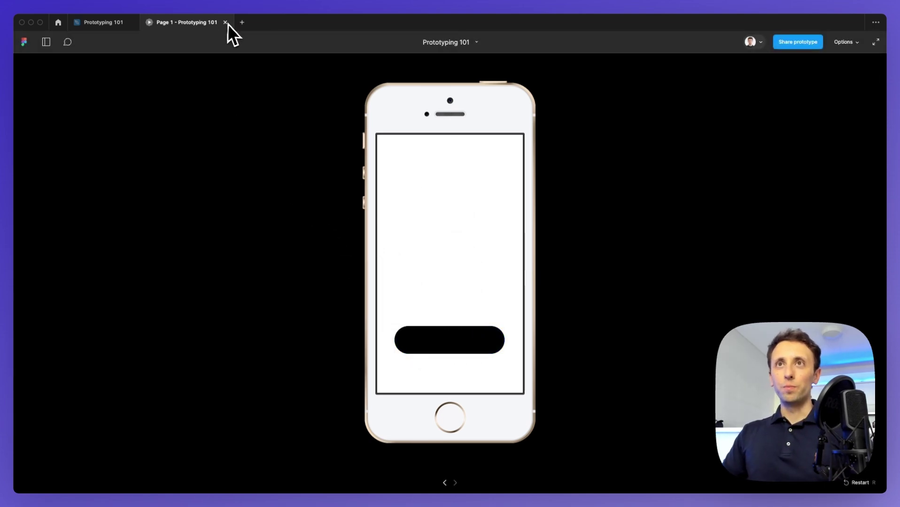
{"action": "left_click", "coordinate": [113, 22]}
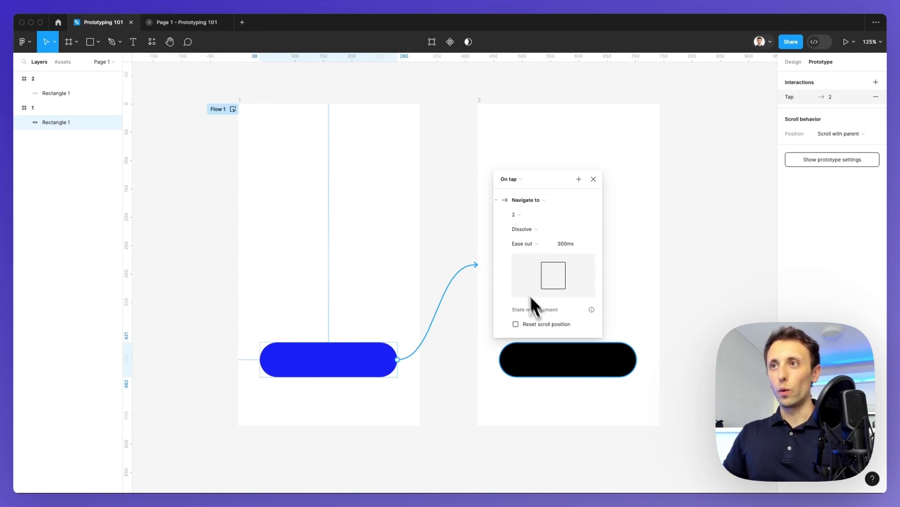
- Set the blue button's connection animation to Smart animate and move the black button in frame 2 up to about Y 266
{"action": "left_click", "coordinate": [527, 232]}
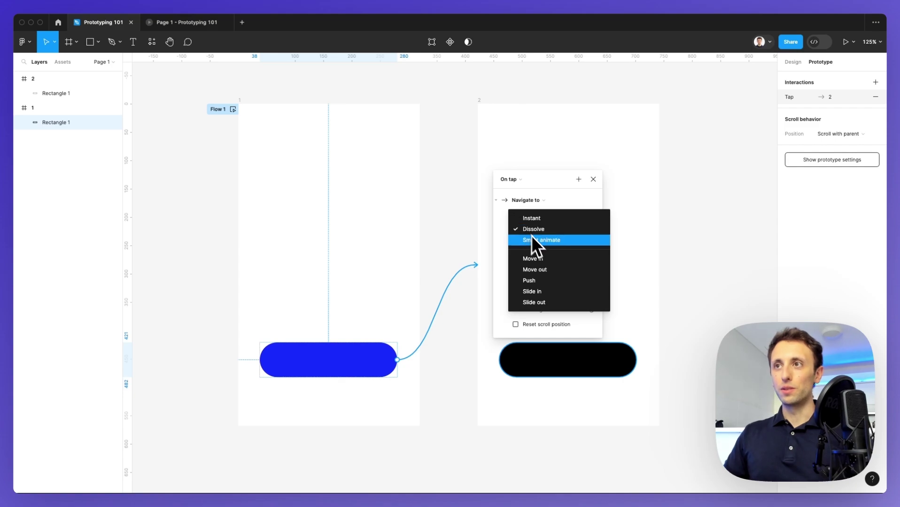
{"action": "left_click", "coordinate": [541, 240]}
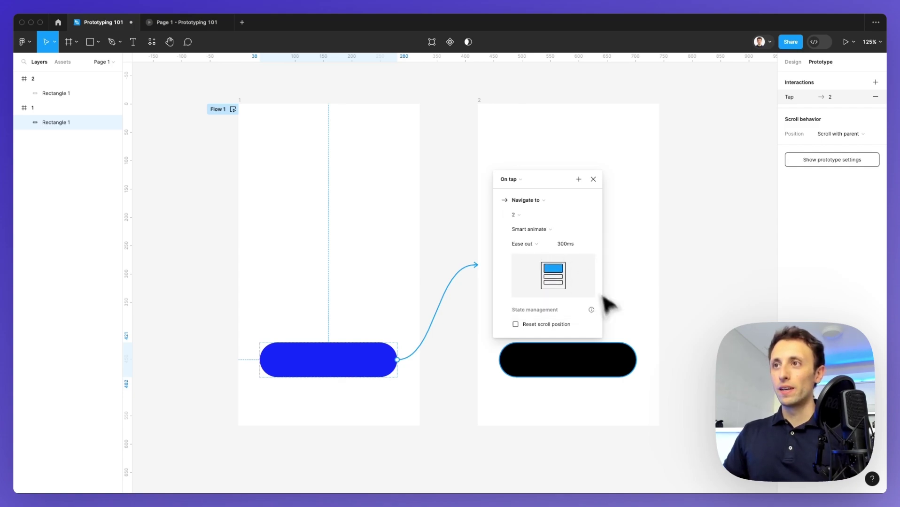
{"action": "left_click", "coordinate": [622, 316]}
{"action": "left_click_drag", "start_coordinate": [594, 363], "coordinate": [589, 275]}
{"action": "left_click", "coordinate": [572, 234]}
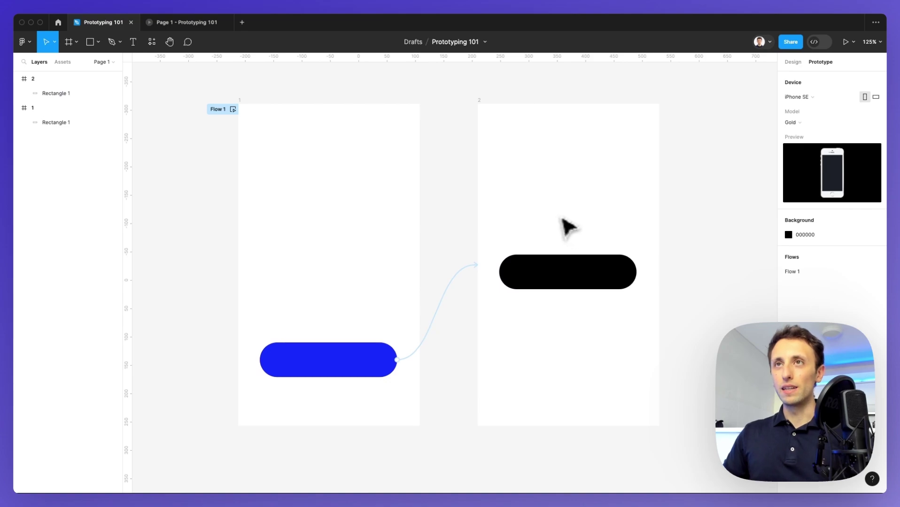
- Run the prototype, test the Smart animate transition by tapping the blue button, and return to the design file
{"action": "left_click", "coordinate": [193, 27]}
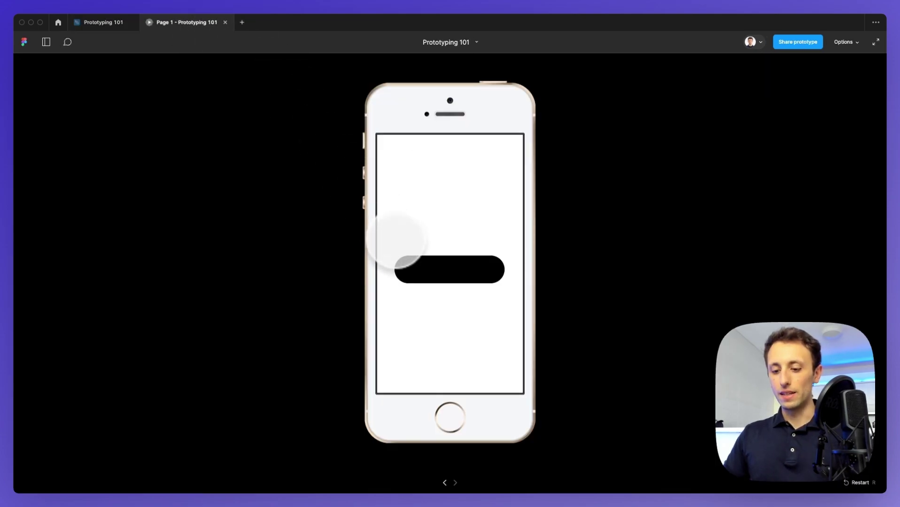
{"action": "left_click", "coordinate": [452, 341]}
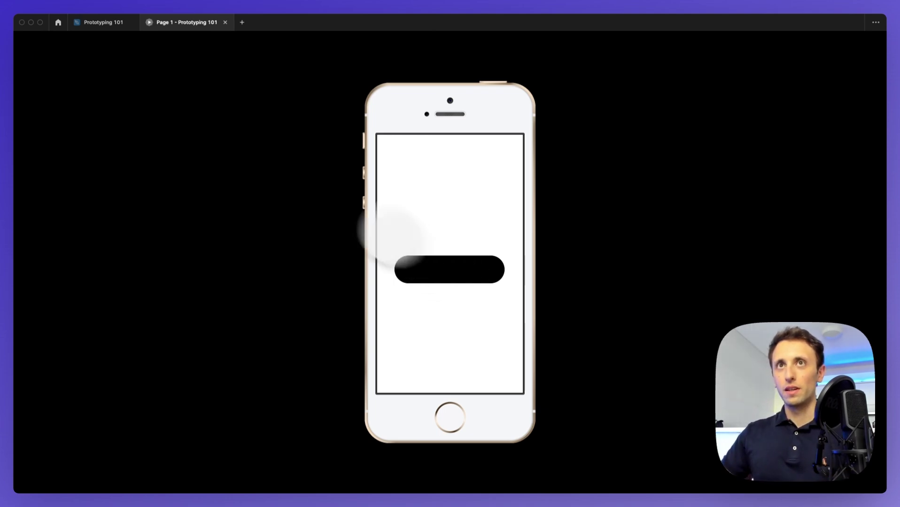
{"action": "left_click", "coordinate": [104, 30]}
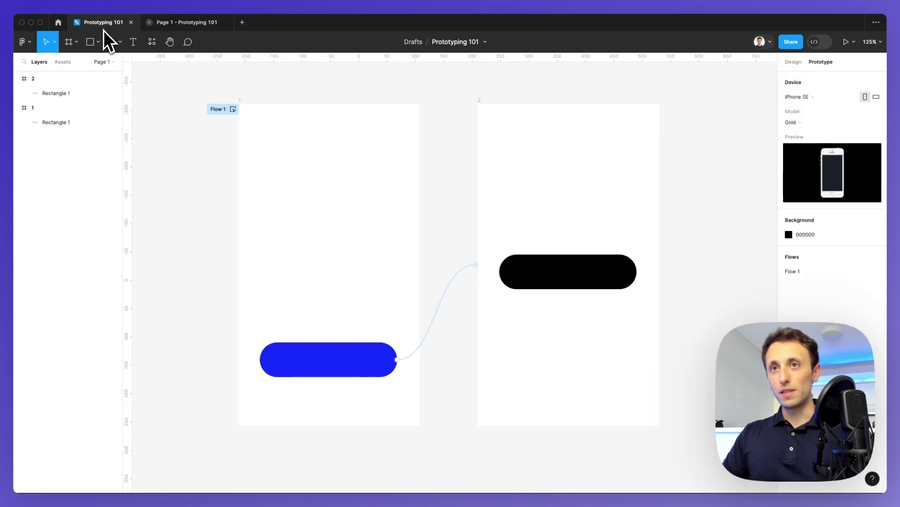
- Rename the black button's layer in frame 2 as Rectangle 2
{"action": "left_click", "coordinate": [301, 370]}
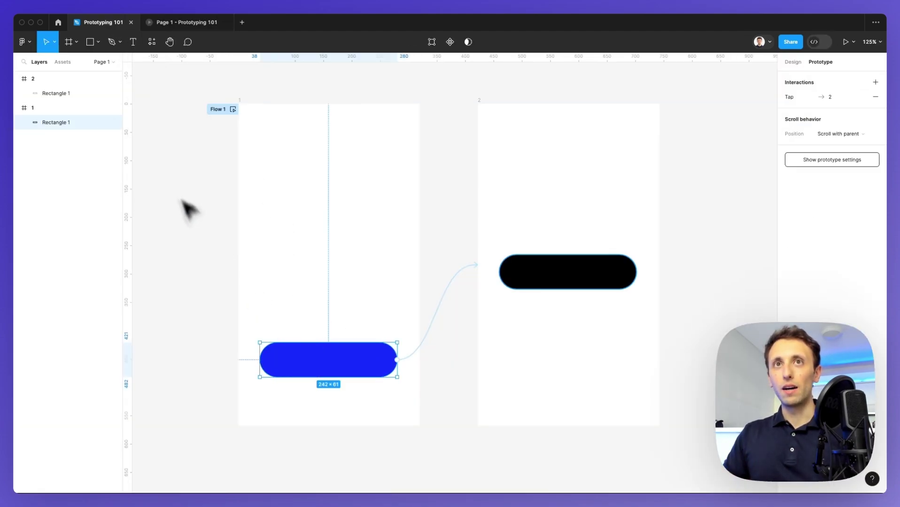
{"action": "double_click", "coordinate": [70, 95]}
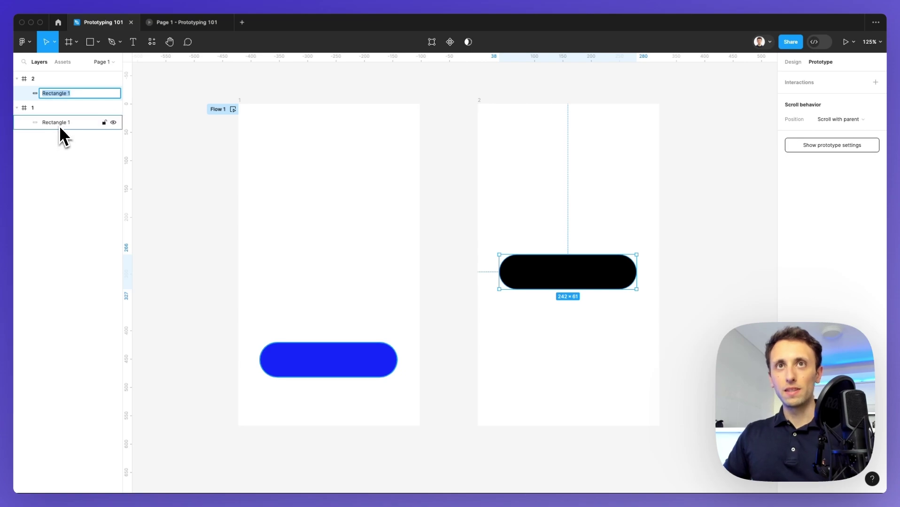
{"action": "double_click", "coordinate": [59, 125]}
{"action": "double_click", "coordinate": [71, 93]}
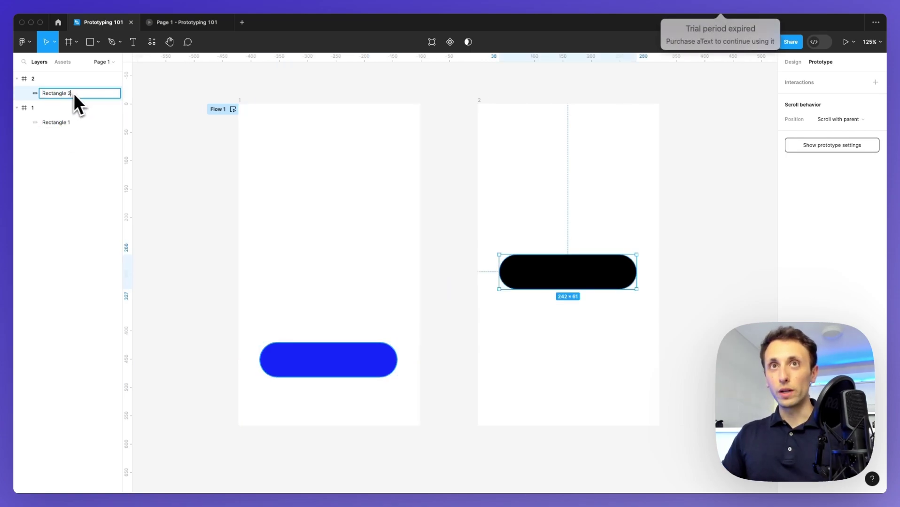
{"action": "left_click", "coordinate": [174, 95]}
- Test the Smart animate transition in the prototype with differing button layer names, and return to the design file
{"action": "left_click", "coordinate": [195, 23]}
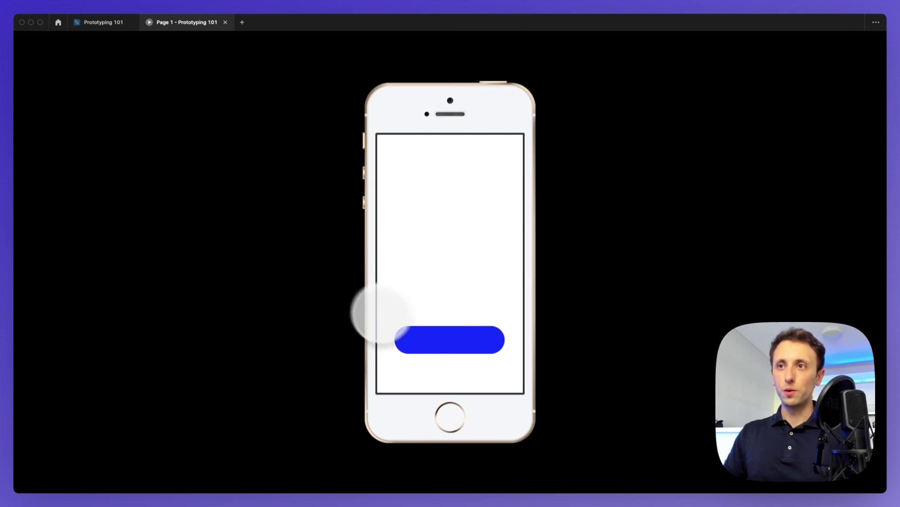
{"action": "left_click", "coordinate": [440, 339]}
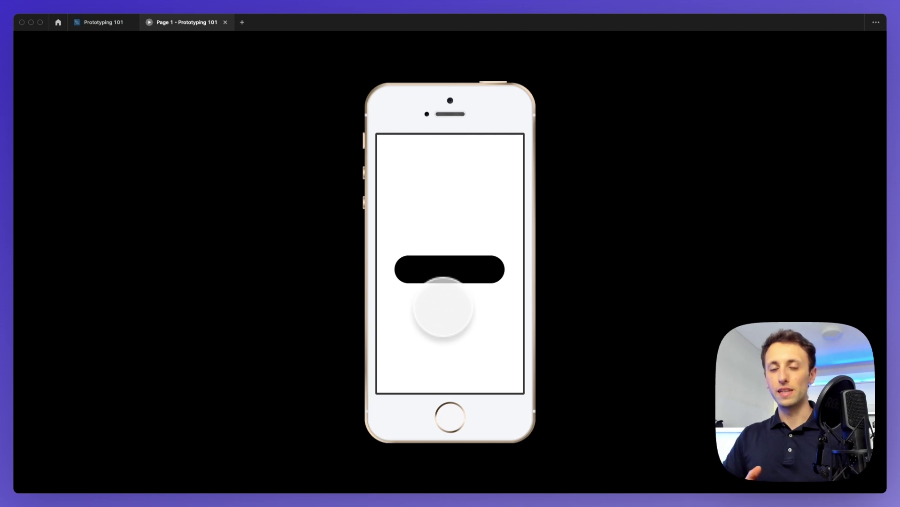
{"action": "left_click", "coordinate": [111, 22]}
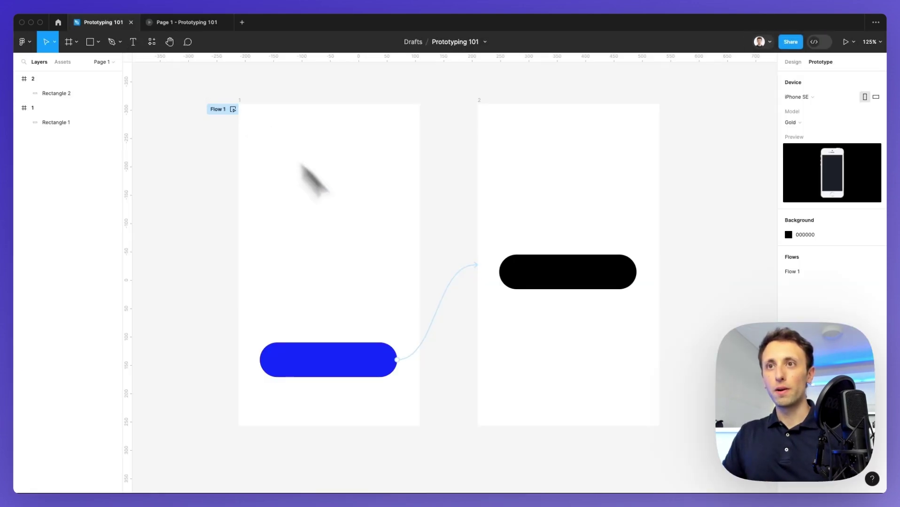
- Rename the black button's layer in frame 2 as Rectangle 1, matching the blue button's layer
{"action": "left_click", "coordinate": [380, 370]}
{"action": "left_click", "coordinate": [72, 96]}
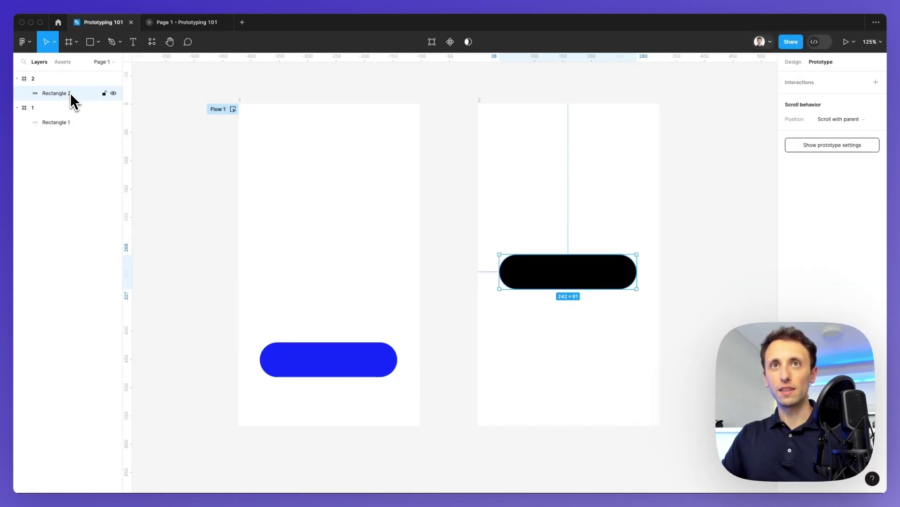
{"action": "double_click", "coordinate": [73, 94]}
{"action": "key", "text": "Return"}
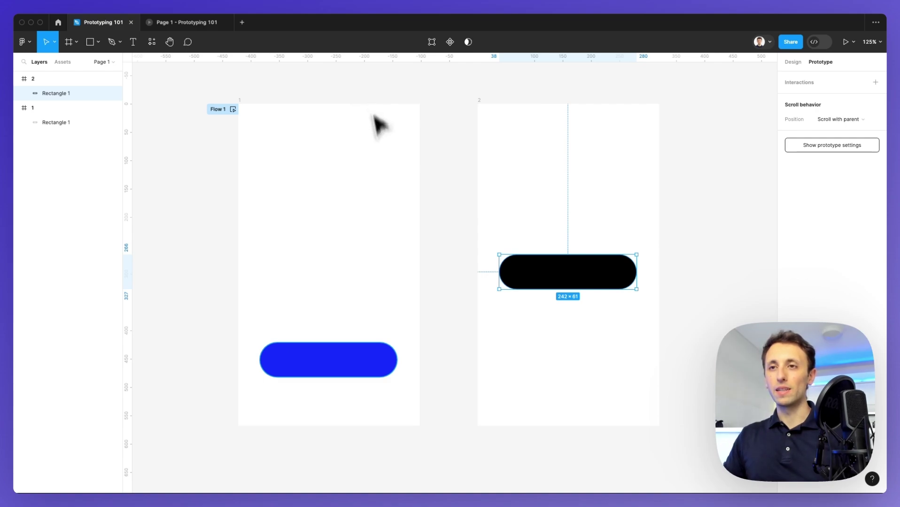
- Review the blue button's connection settings, keeping Smart animate, and test the transition in the prototype before returning to the design file
{"action": "left_click", "coordinate": [354, 352]}
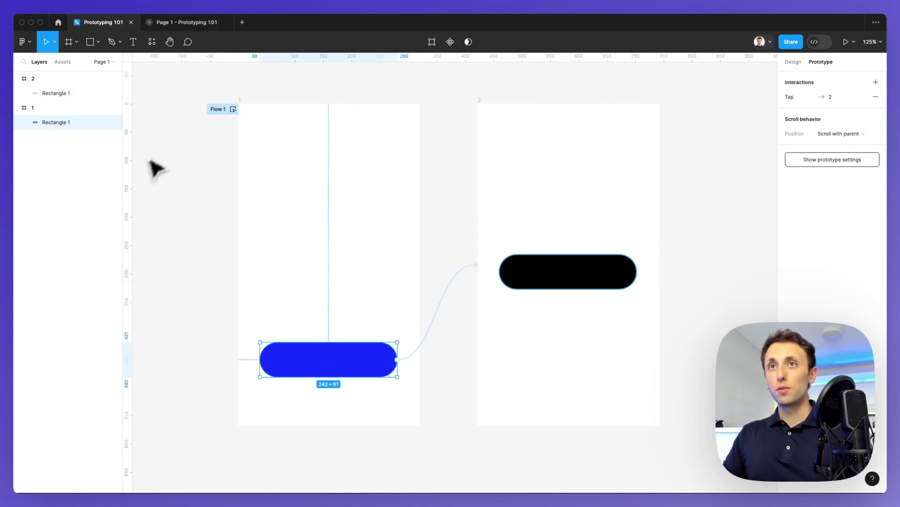
{"action": "left_click", "coordinate": [444, 299]}
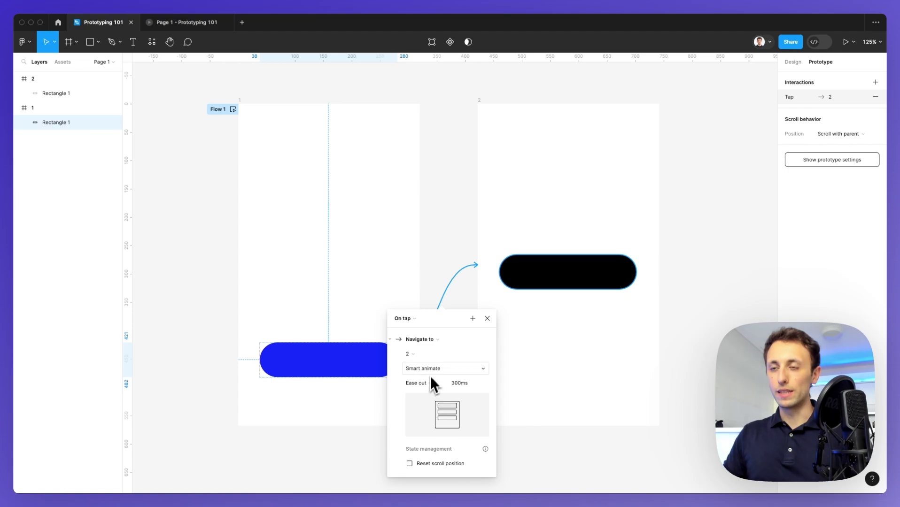
{"action": "left_click", "coordinate": [429, 370]}
{"action": "left_click", "coordinate": [435, 391]}
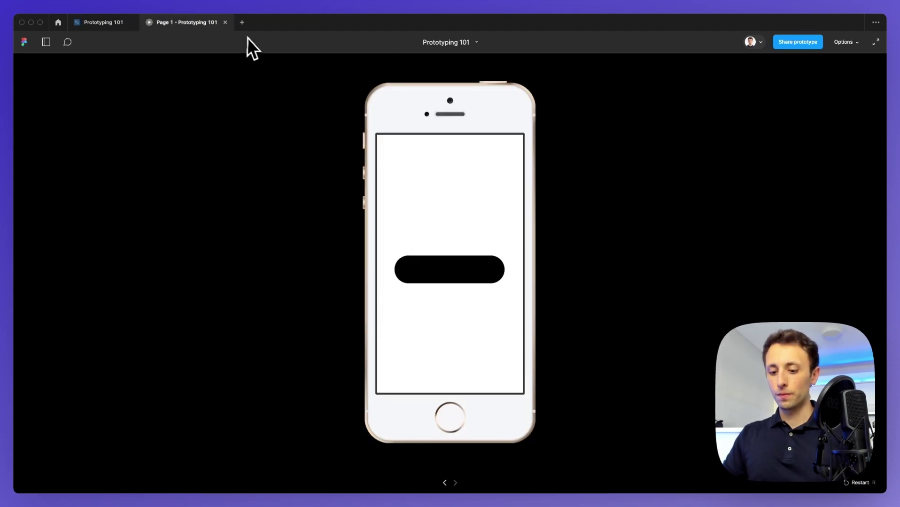
{"action": "left_click", "coordinate": [455, 324]}
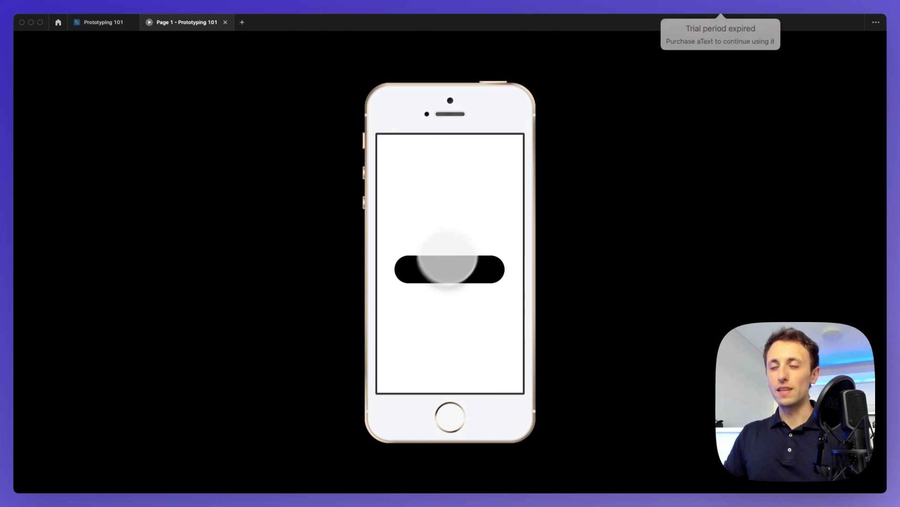
{"action": "left_click", "coordinate": [112, 24]}
- Change the fill of frame 2 to light grey E4E4E4
{"action": "left_click", "coordinate": [446, 114]}
{"action": "left_click", "coordinate": [485, 107]}
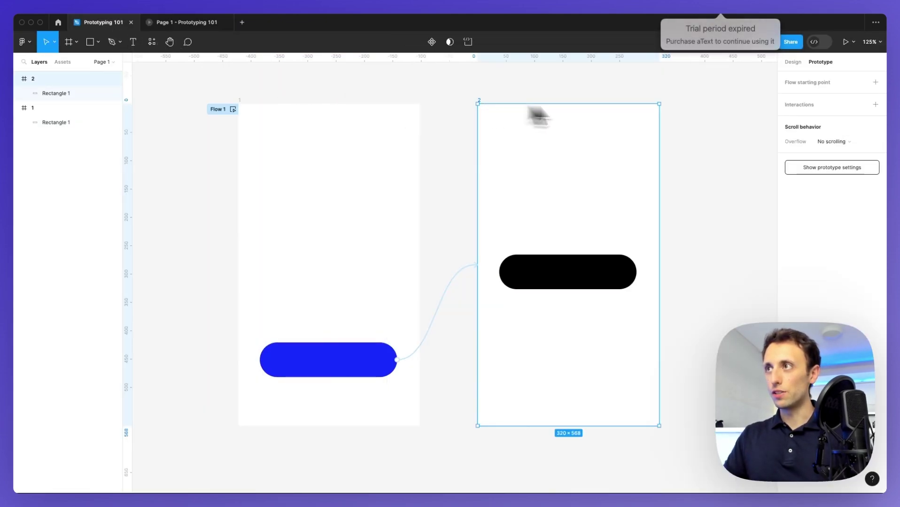
{"action": "left_click", "coordinate": [793, 61]}
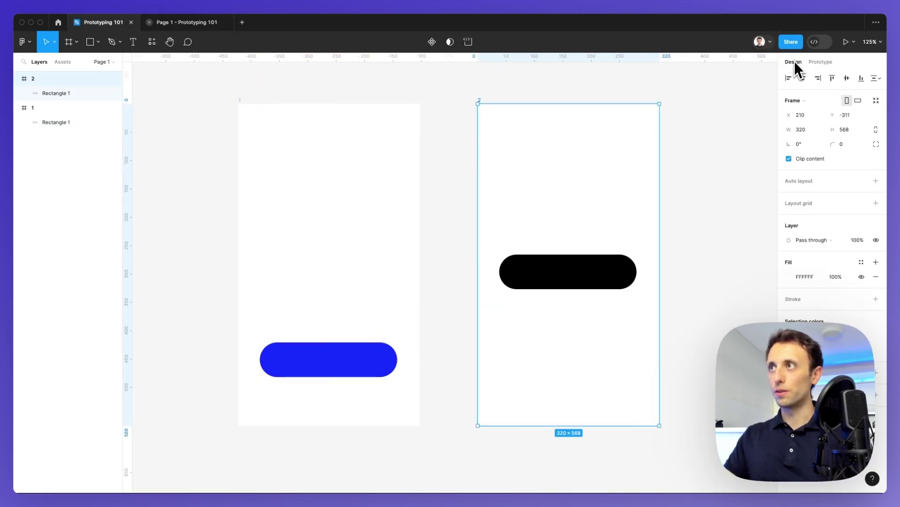
{"action": "left_click", "coordinate": [788, 277]}
{"action": "left_click", "coordinate": [667, 263]}
{"action": "left_click_drag", "start_coordinate": [666, 266], "coordinate": [661, 274]}
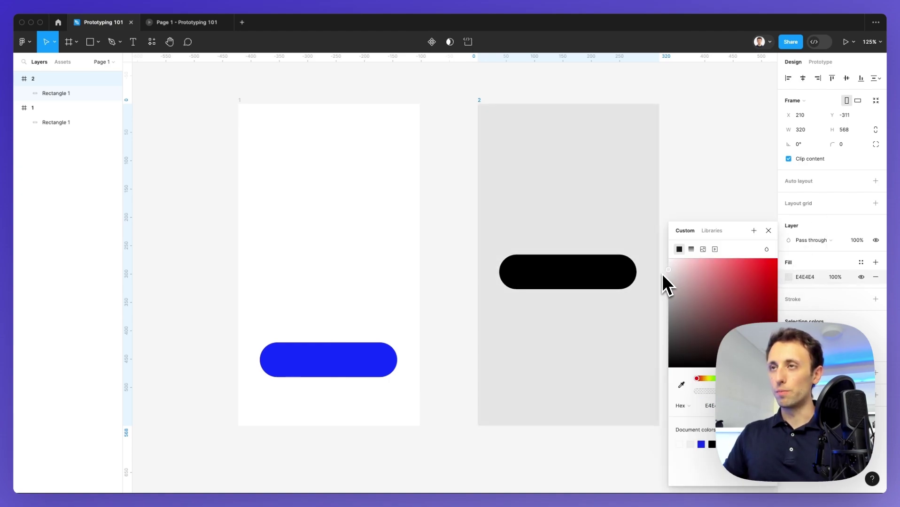
- Test the Smart animate transition into the light grey frame 2 in the prototype, and return to the design file
{"action": "left_click", "coordinate": [214, 27]}
{"action": "left_click", "coordinate": [472, 350]}
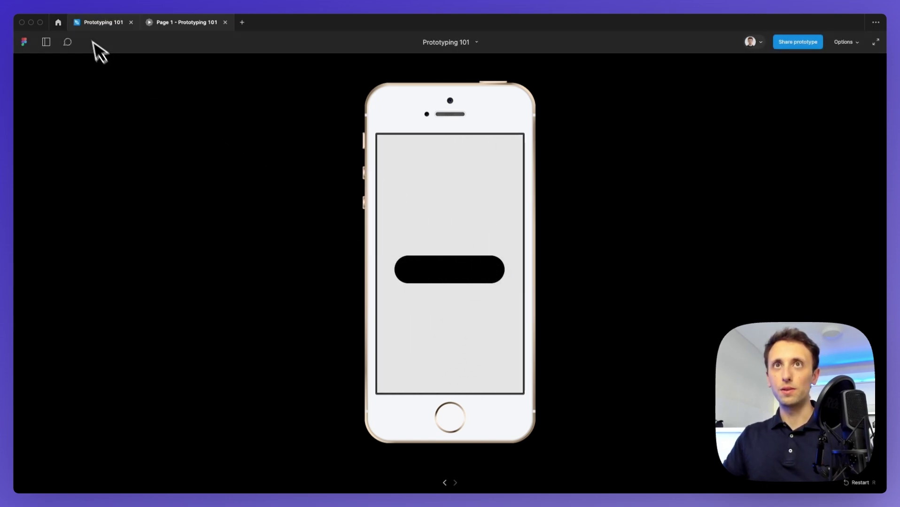
{"action": "left_click", "coordinate": [105, 23]}
- Set the blue button's connection animation to Move in with a downward direction
{"action": "left_click", "coordinate": [342, 369]}
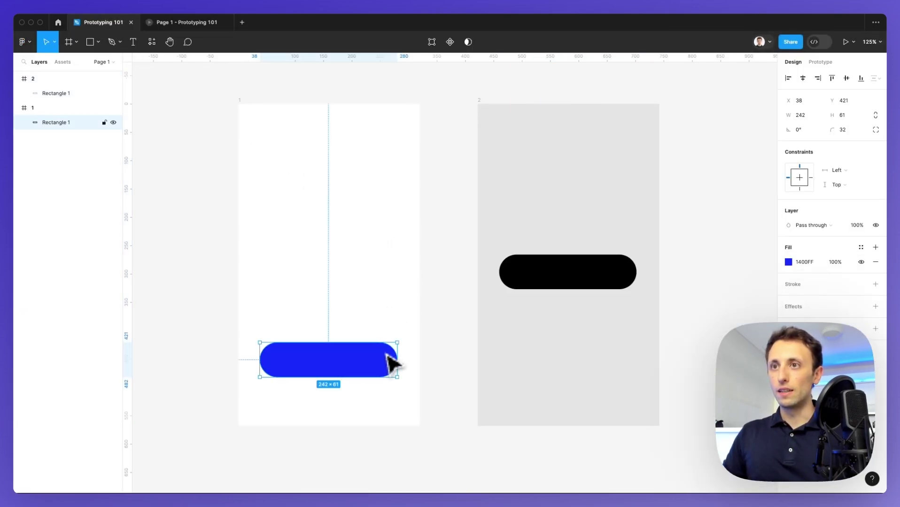
{"action": "left_click", "coordinate": [820, 62]}
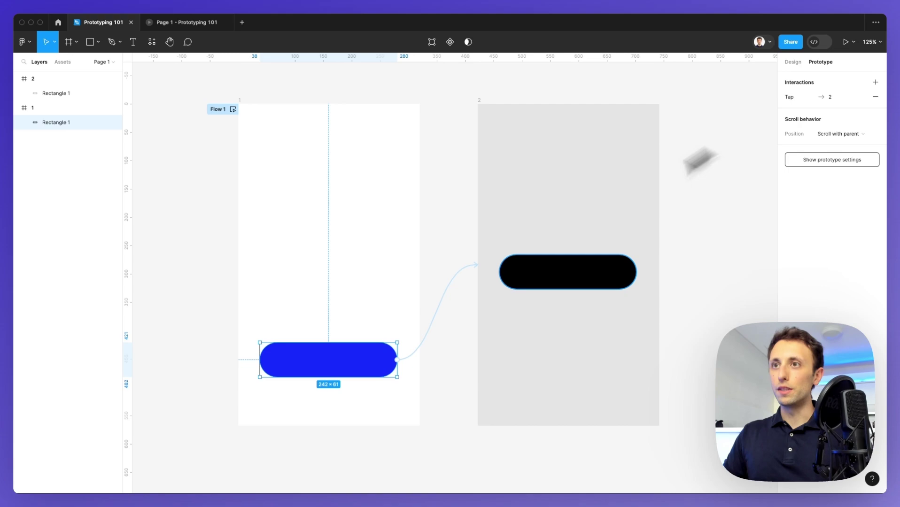
{"action": "left_click", "coordinate": [446, 301]}
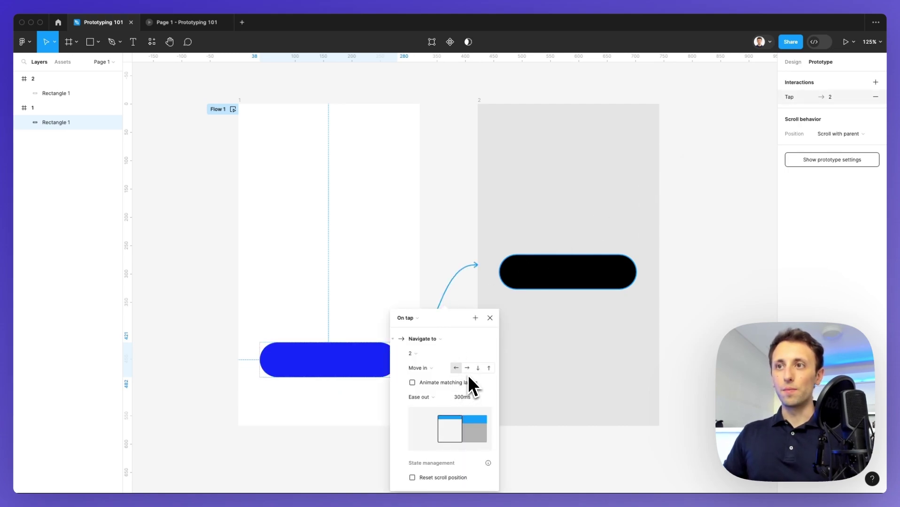
{"action": "left_click", "coordinate": [478, 368]}
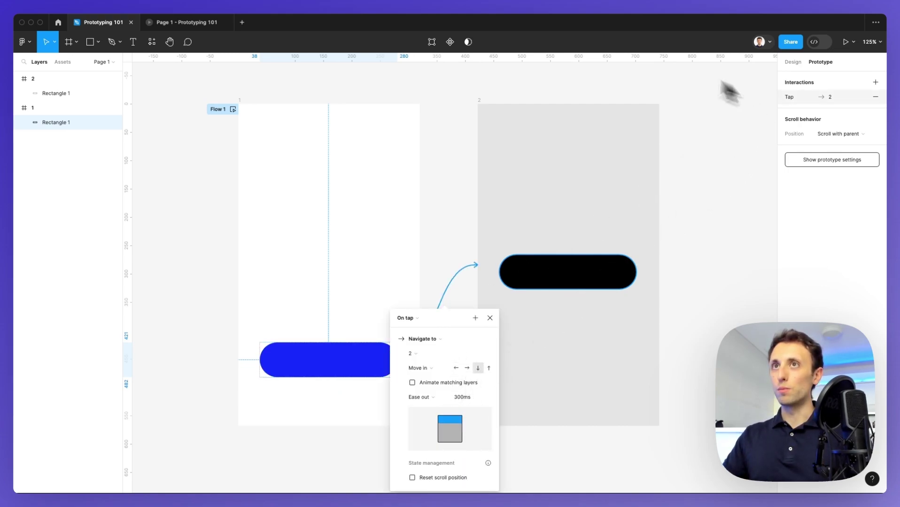
- Test the downward Move in transition in the prototype, and return to the design file
{"action": "left_click", "coordinate": [217, 24]}
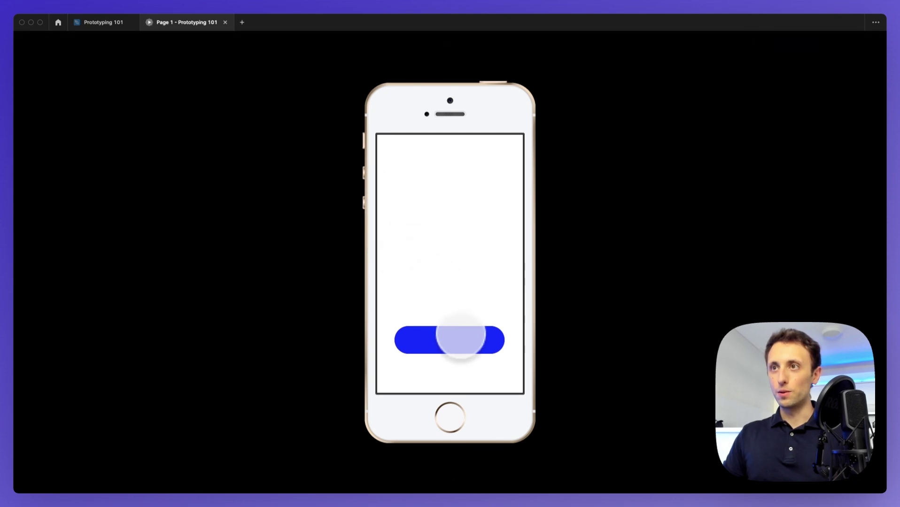
{"action": "left_click", "coordinate": [460, 341]}
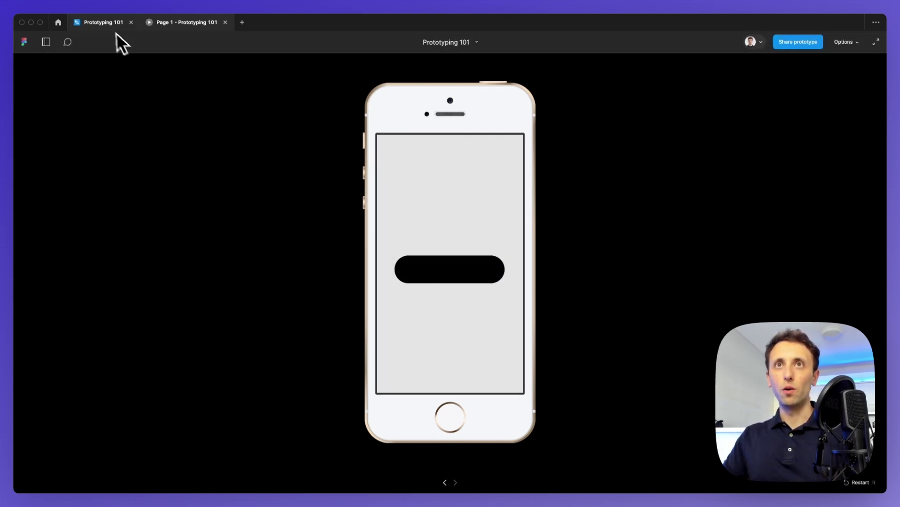
{"action": "left_click", "coordinate": [110, 22]}
- Set the duration of the blue button's Move in animation to 1000 ms
{"action": "left_click", "coordinate": [458, 401]}
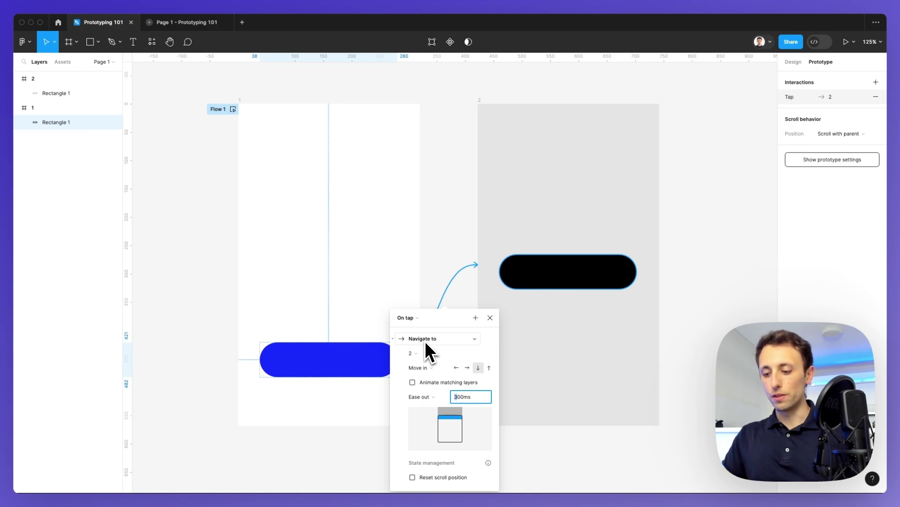
{"action": "type", "text": "10"}
{"action": "key", "text": "Return"}
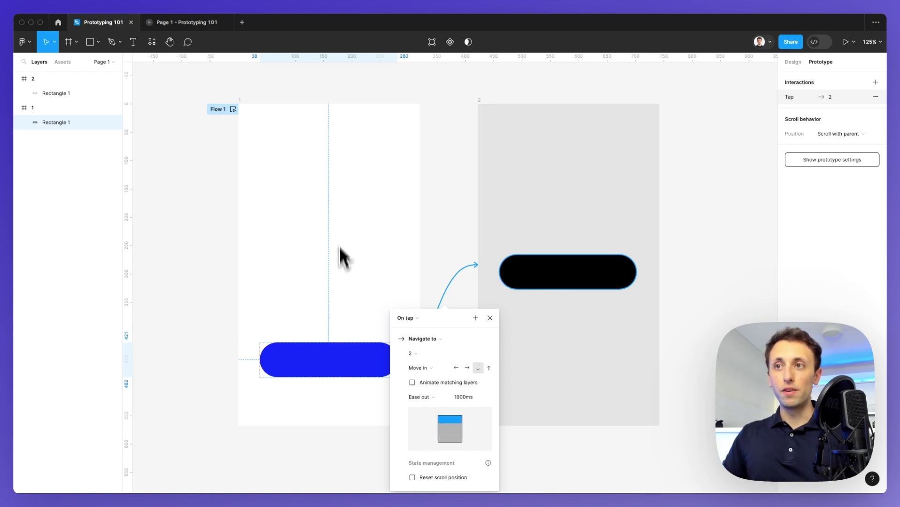
- Test the 1000 ms Move in transition in the prototype, and return to the design file
{"action": "left_click", "coordinate": [190, 22]}
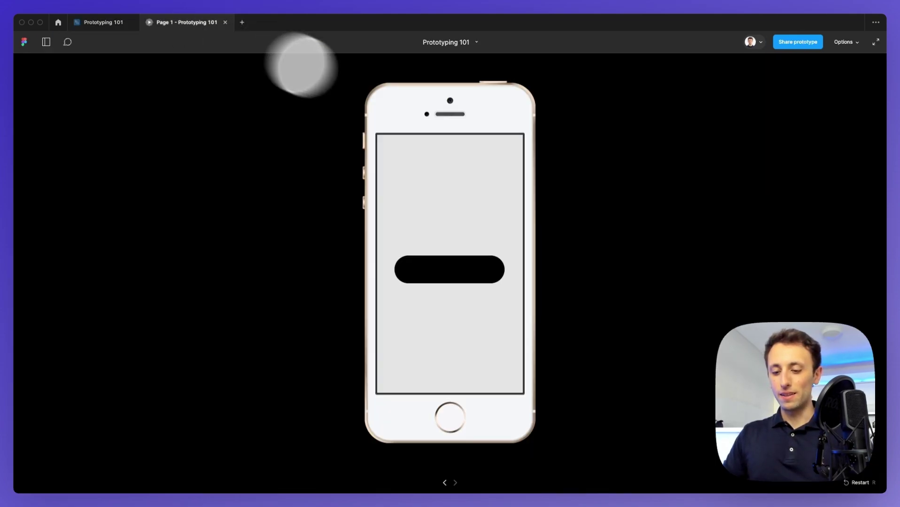
{"action": "left_click", "coordinate": [465, 341]}
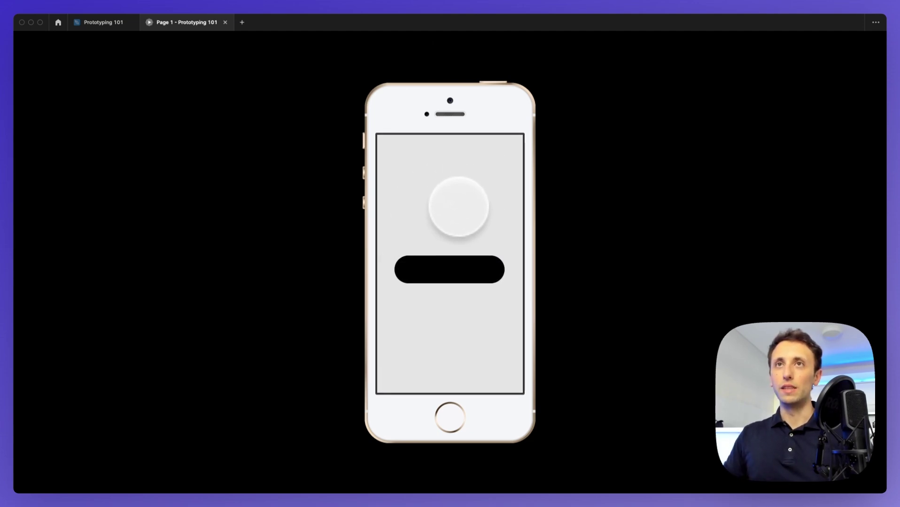
{"action": "left_click", "coordinate": [106, 23]}
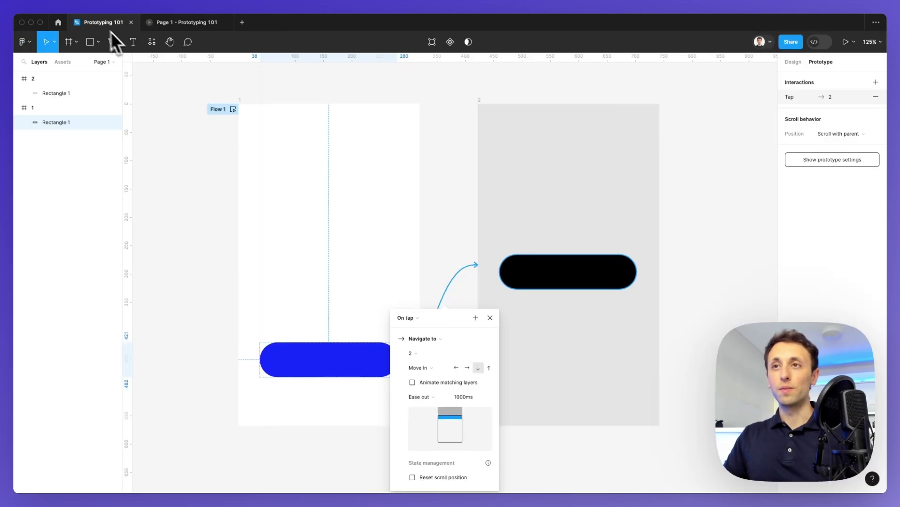
- Try Move out as the blue button's transition, and switch the animation to Push
{"action": "left_click", "coordinate": [434, 371]}
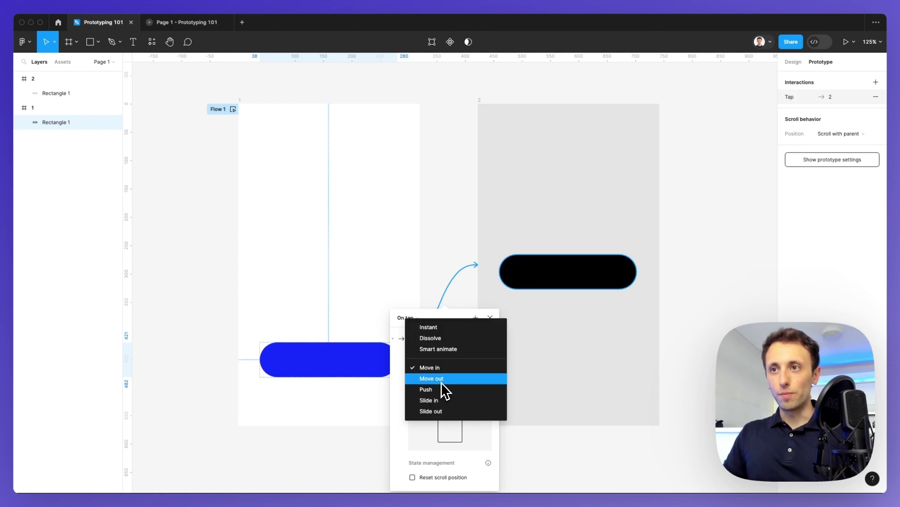
{"action": "left_click", "coordinate": [441, 382]}
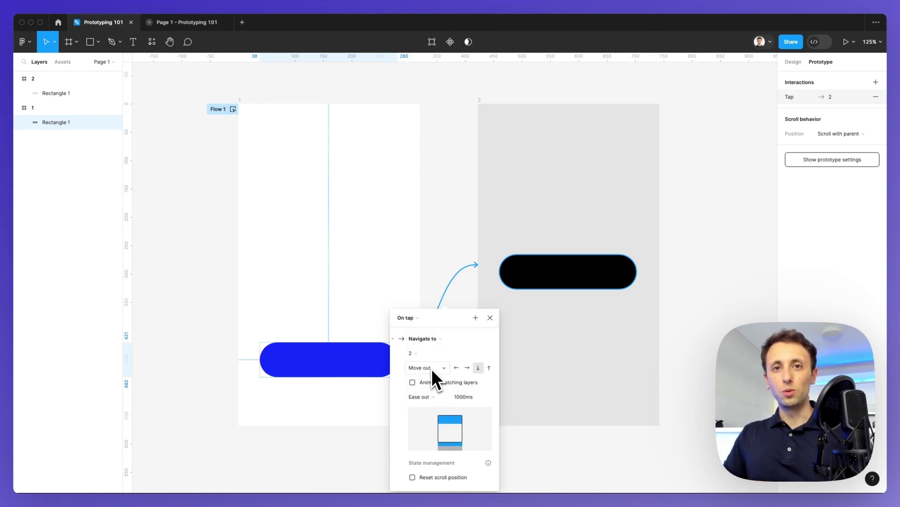
{"action": "left_click", "coordinate": [431, 369]}
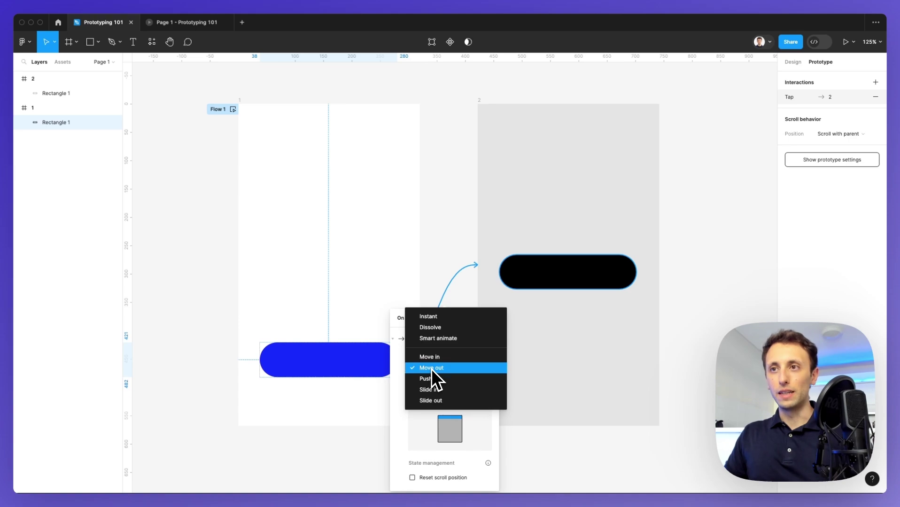
{"action": "left_click", "coordinate": [433, 378]}
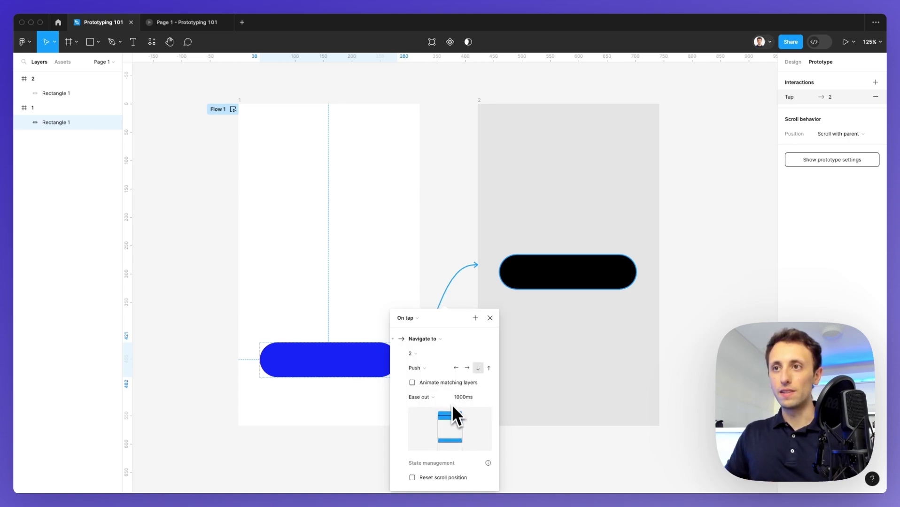
- Restart the prototype and test the Push transition by tapping the blue button, and return to the design file
{"action": "left_click", "coordinate": [186, 22]}
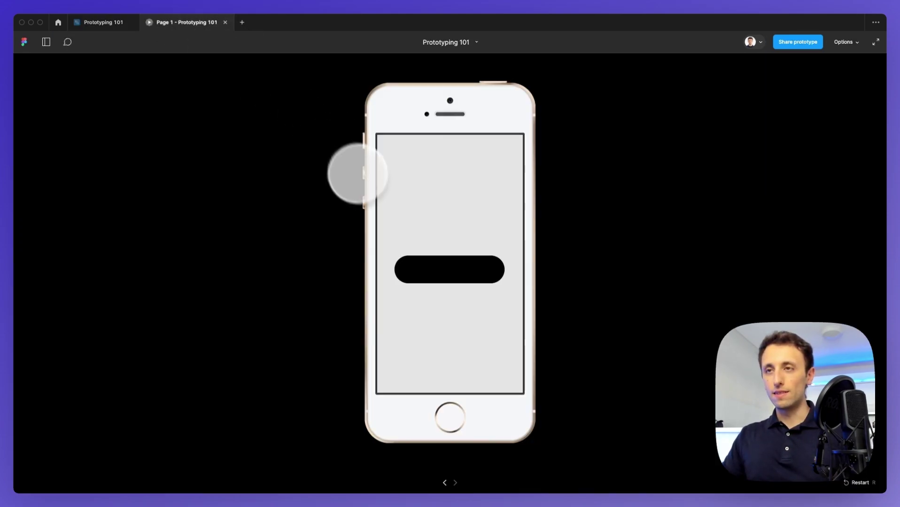
{"action": "key", "text": "r"}
{"action": "left_click", "coordinate": [454, 345]}
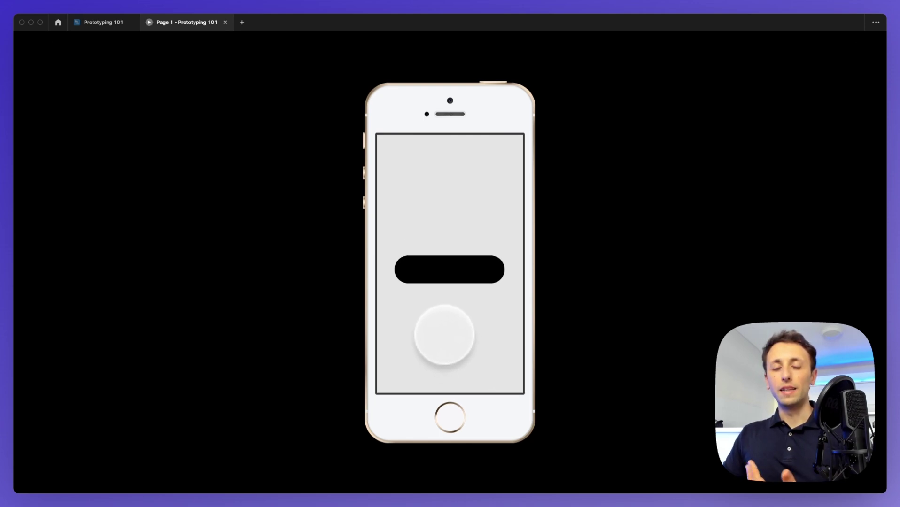
{"action": "left_click", "coordinate": [103, 22]}
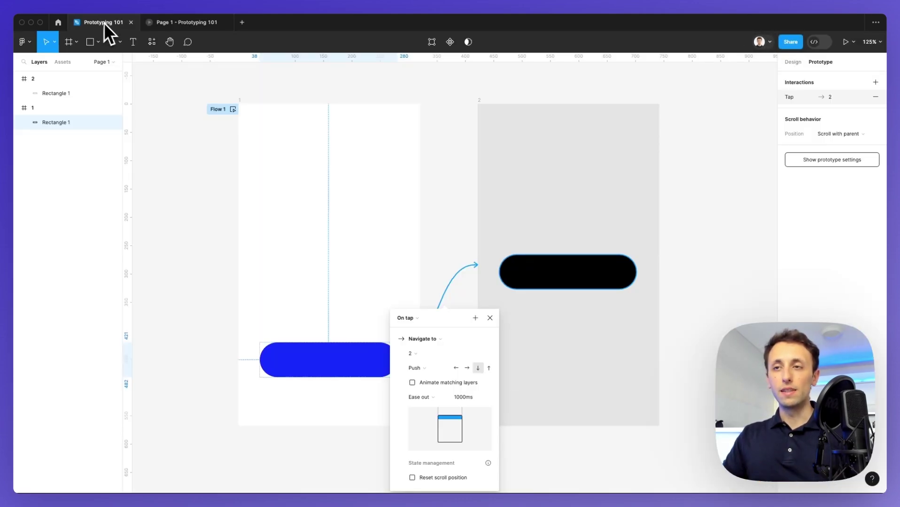
- Move the connection settings higher on the canvas and change the blue button's animation to Slide in
{"action": "left_click_drag", "start_coordinate": [444, 323], "coordinate": [454, 214]}
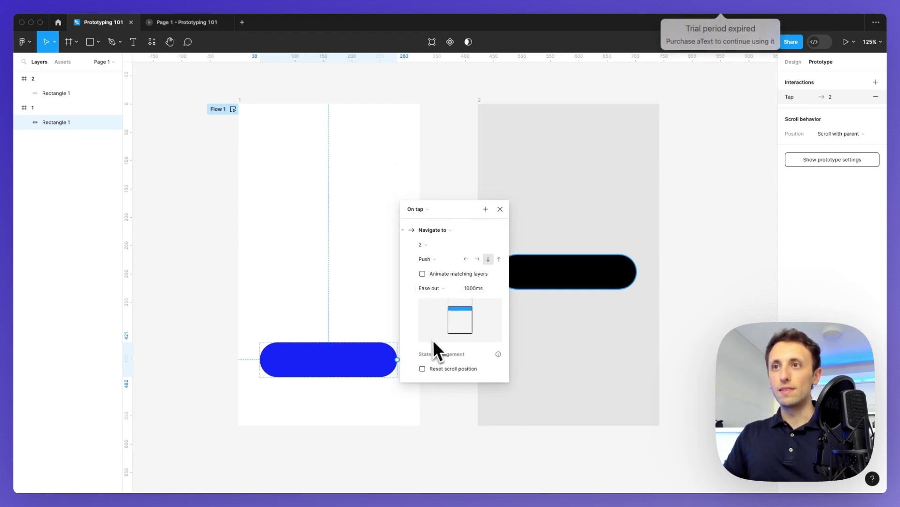
{"action": "left_click", "coordinate": [427, 263]}
{"action": "left_click", "coordinate": [450, 275]}
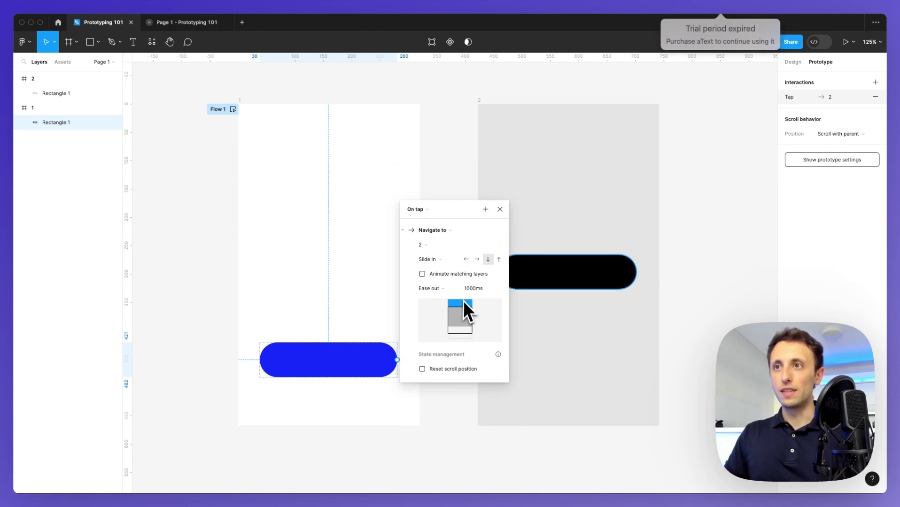
- Test the Slide in transition in the prototype, and return to the design file
{"action": "left_click", "coordinate": [173, 26]}
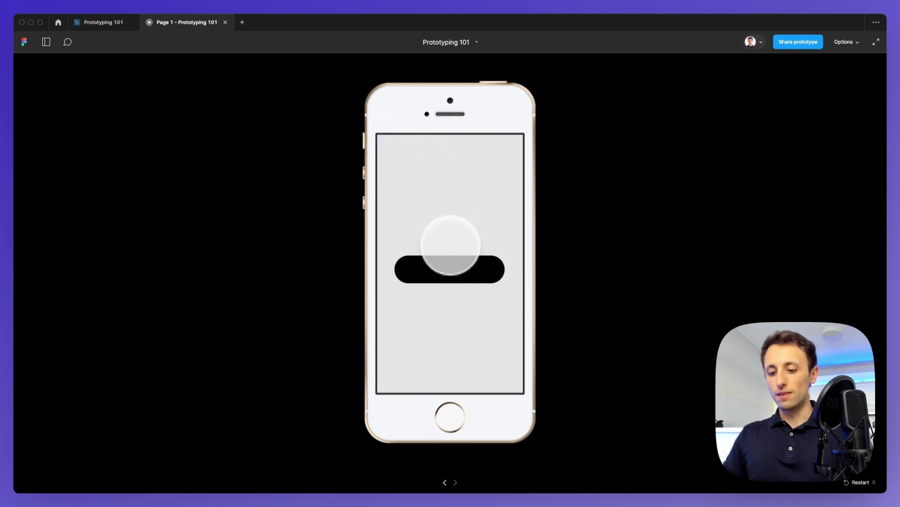
{"action": "left_click", "coordinate": [448, 341]}
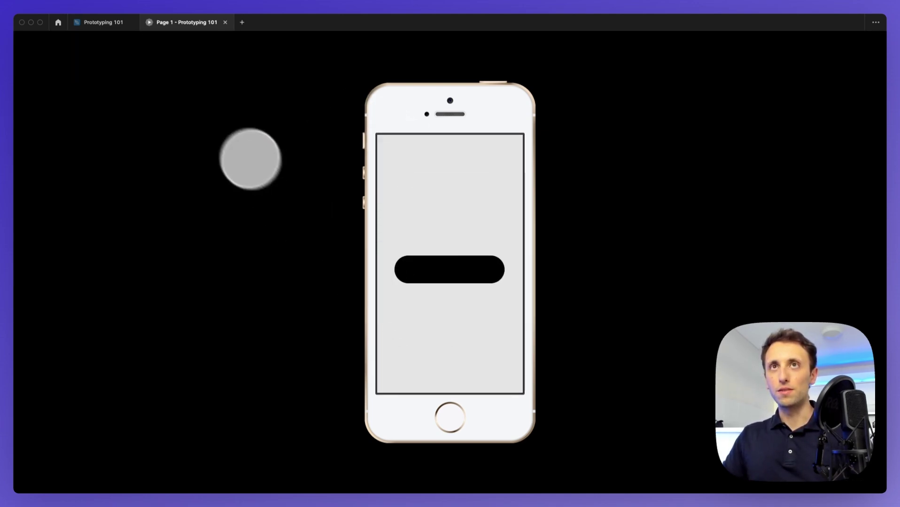
{"action": "left_click", "coordinate": [103, 29]}
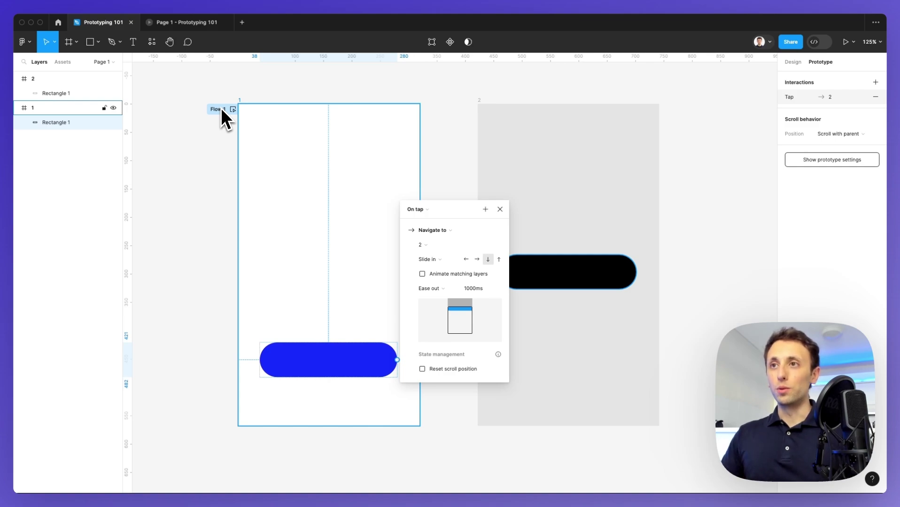
- Close the connection settings and move the Flow 1 starting point from frame 1 to frame 2
{"action": "left_click", "coordinate": [499, 209]}
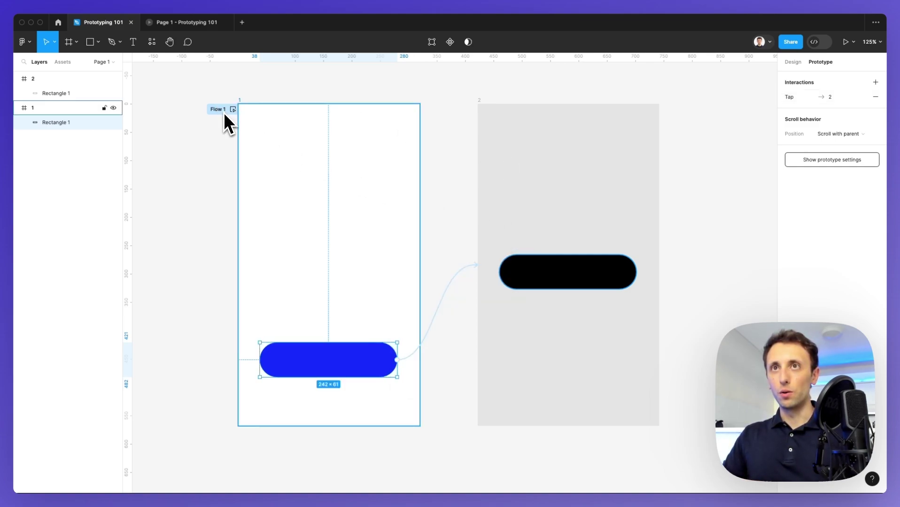
{"action": "left_click_drag", "start_coordinate": [224, 115], "coordinate": [458, 109]}
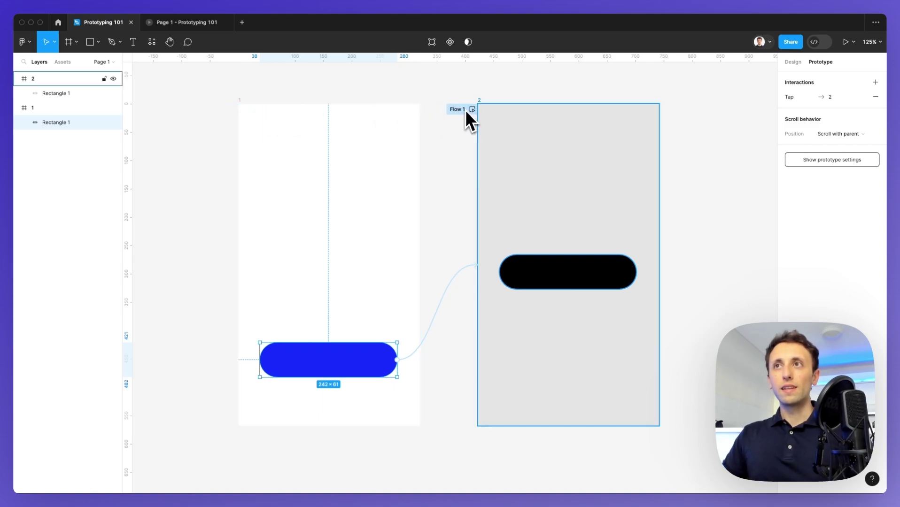
- Show the list of flows in the prototype and run Flow 1 from its new starting frame, and return to the design file
{"action": "left_click", "coordinate": [197, 22]}
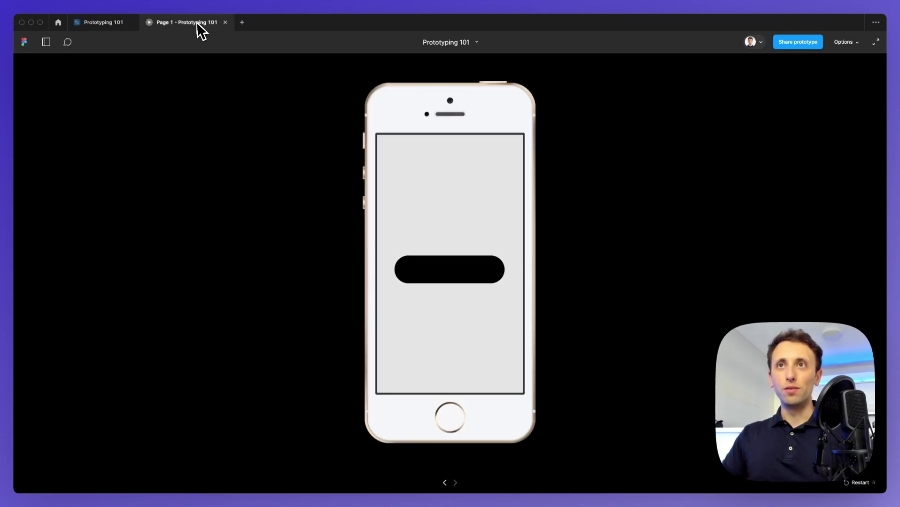
{"action": "left_click", "coordinate": [45, 41]}
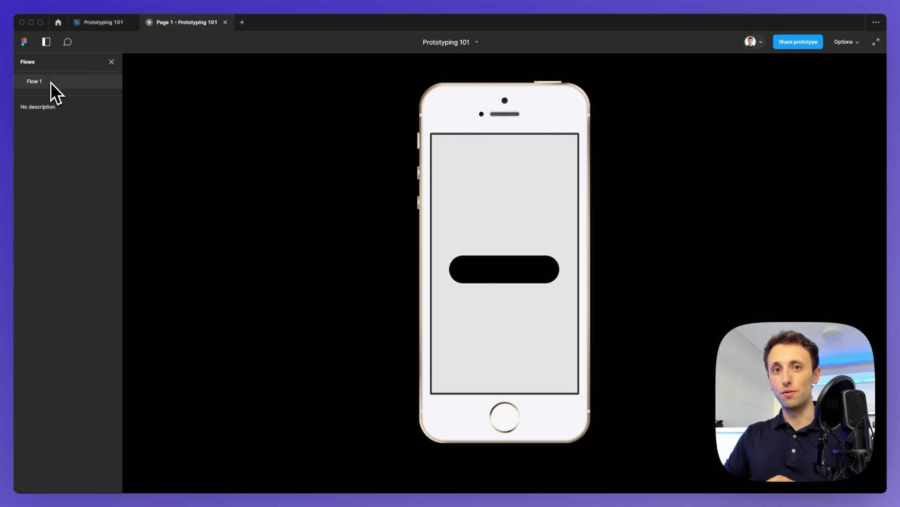
{"action": "mouse_move", "coordinate": [115, 25]}
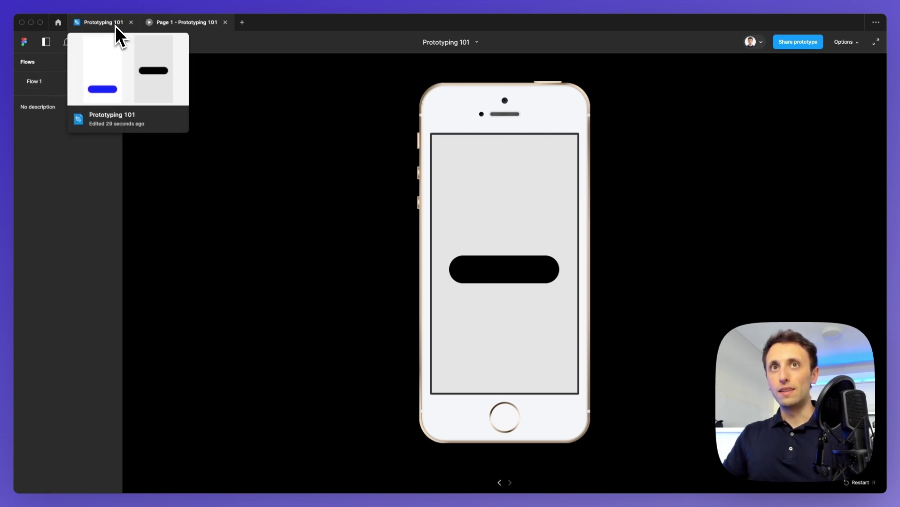
{"action": "left_click", "coordinate": [51, 85]}
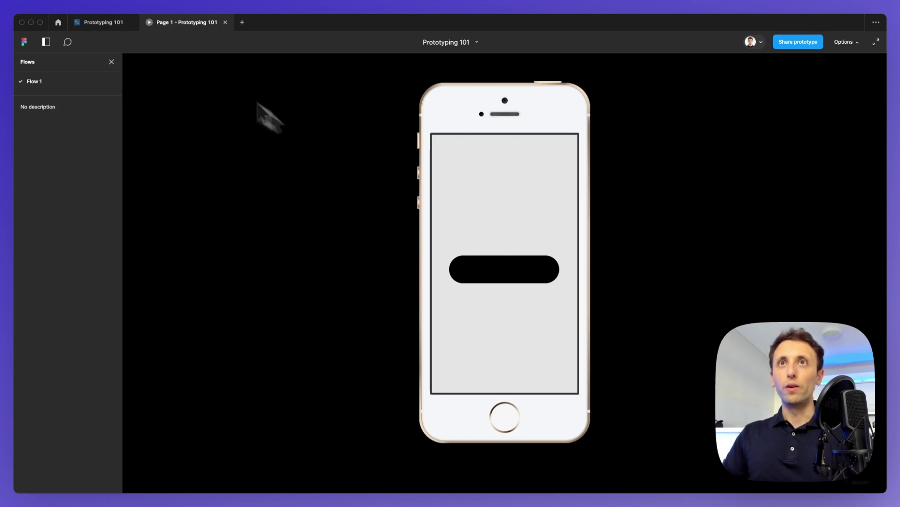
{"action": "left_click", "coordinate": [102, 23]}
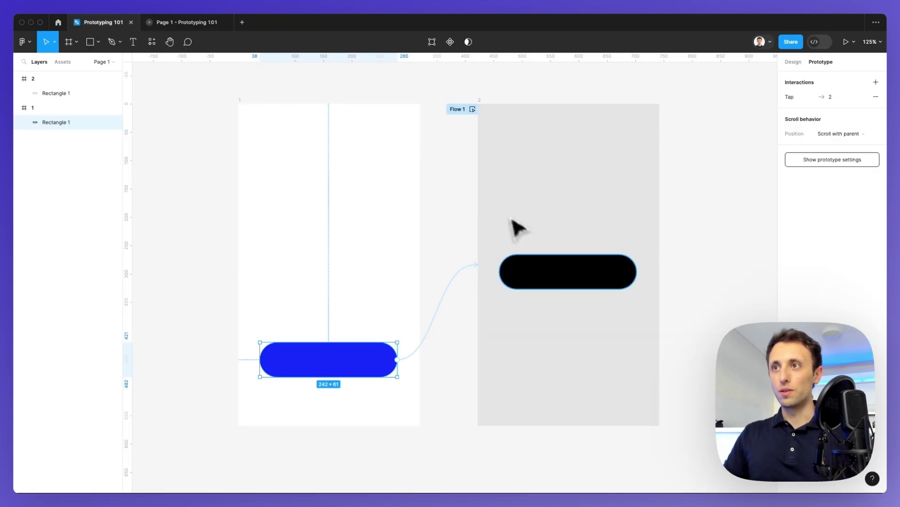
- Connect the black button in frame 2 back to frame 1 with an on-tap Slide in interaction, and test it in the prototype
{"action": "left_click", "coordinate": [558, 280]}
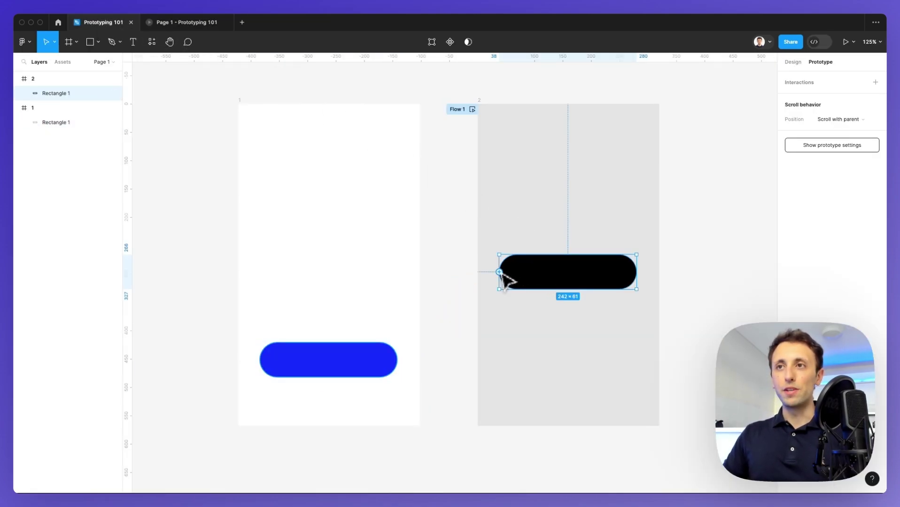
{"action": "left_click_drag", "start_coordinate": [499, 271], "coordinate": [382, 345]}
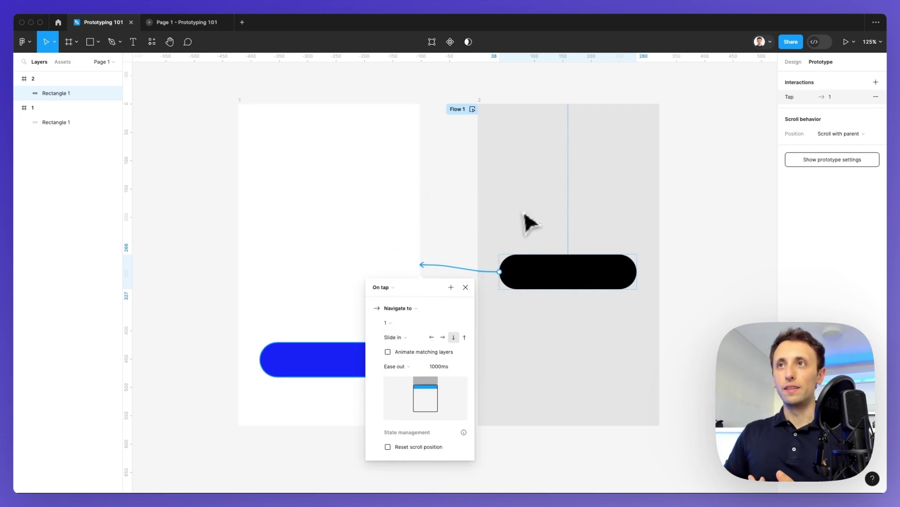
{"action": "left_click", "coordinate": [198, 22]}
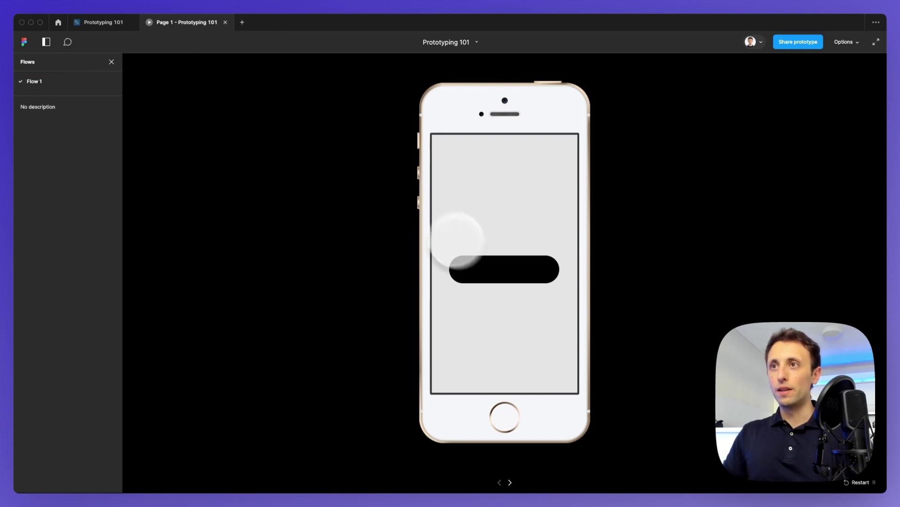
{"action": "left_click", "coordinate": [489, 269]}
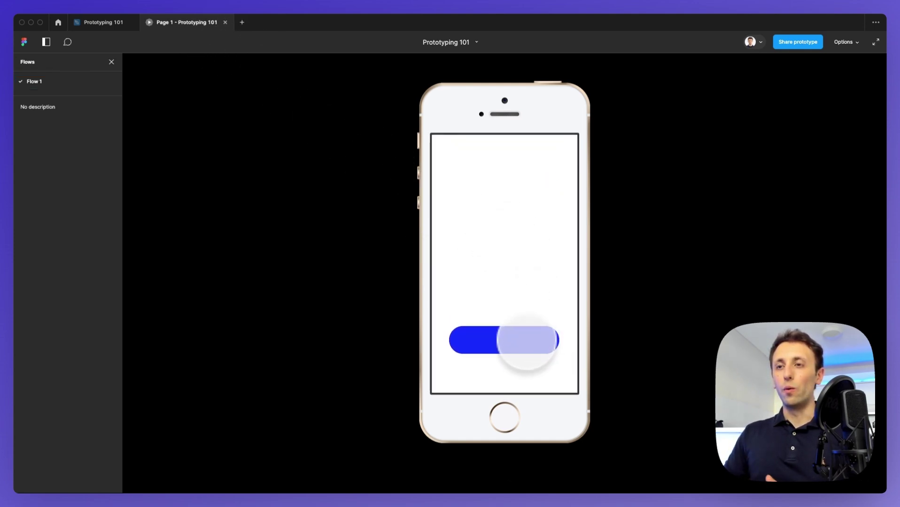
- Test the links between both buttons in the prototype, and close the connection settings back in the design file
{"action": "left_click", "coordinate": [525, 341]}
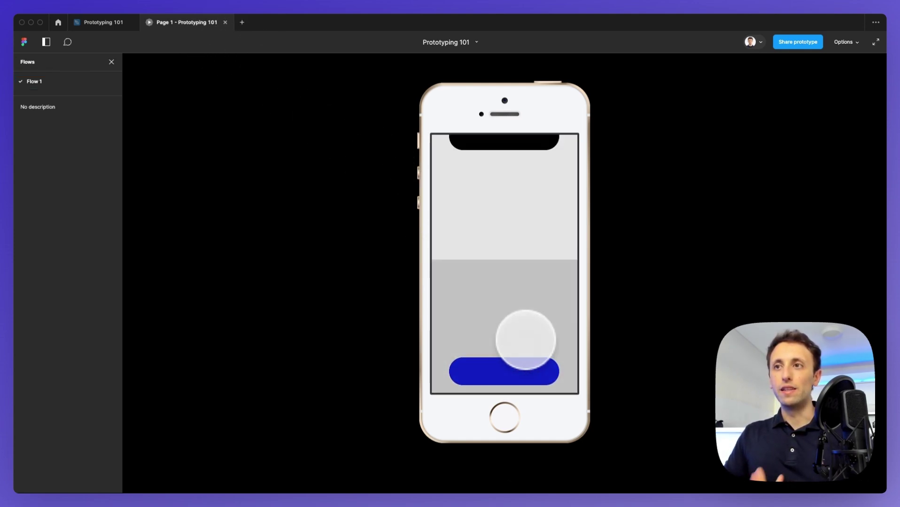
{"action": "left_click", "coordinate": [519, 282]}
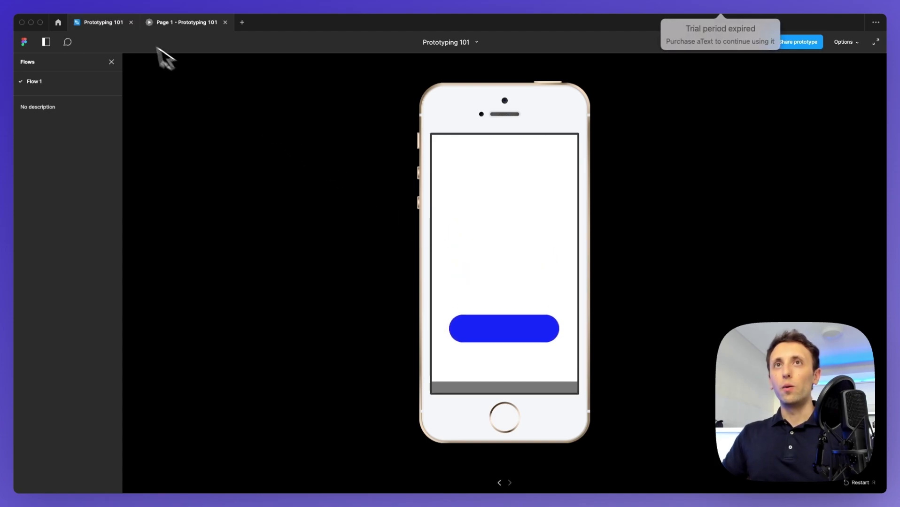
{"action": "left_click", "coordinate": [102, 22]}
{"action": "scroll", "coordinate": [420, 168], "scroll_direction": "down", "scroll_amount": 5}
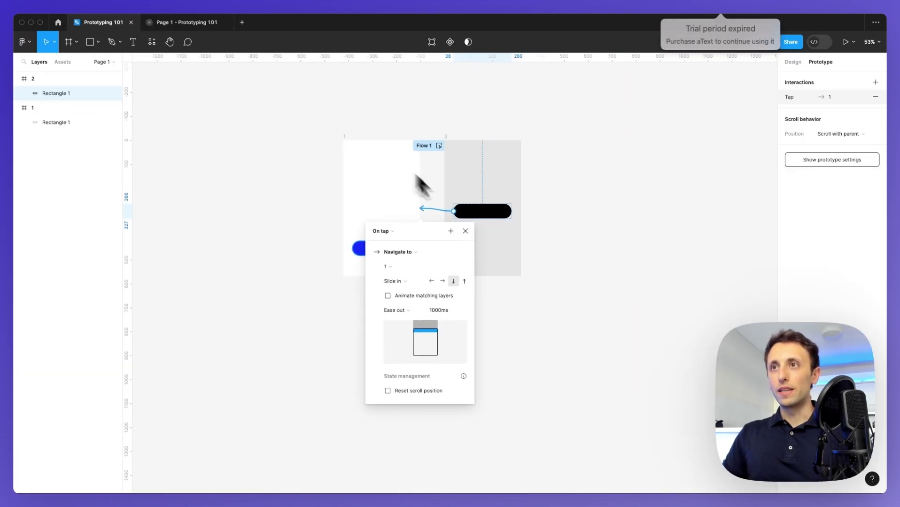
{"action": "left_click", "coordinate": [464, 234]}
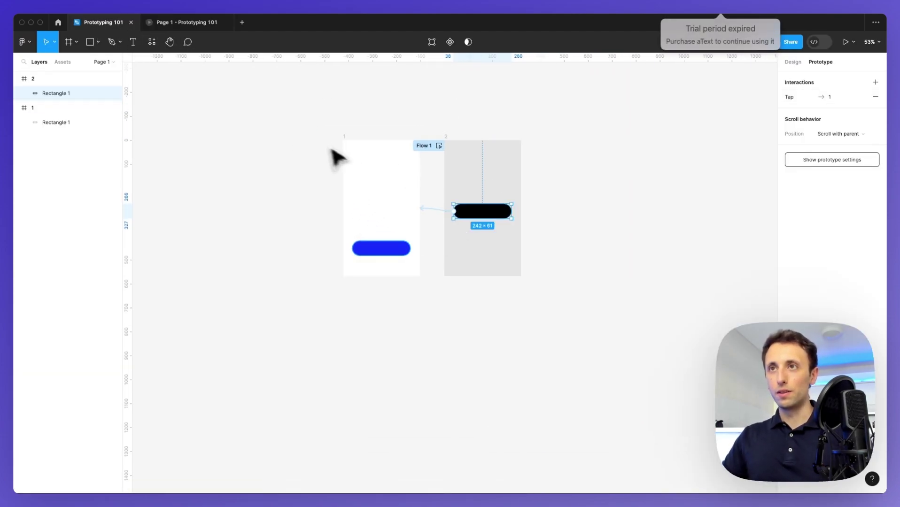
- Duplicate frames 1 and 2 together in design mode, placing the copies directly below the originals
{"action": "left_click_drag", "start_coordinate": [288, 110], "coordinate": [633, 378]}
{"action": "left_click", "coordinate": [432, 169]}
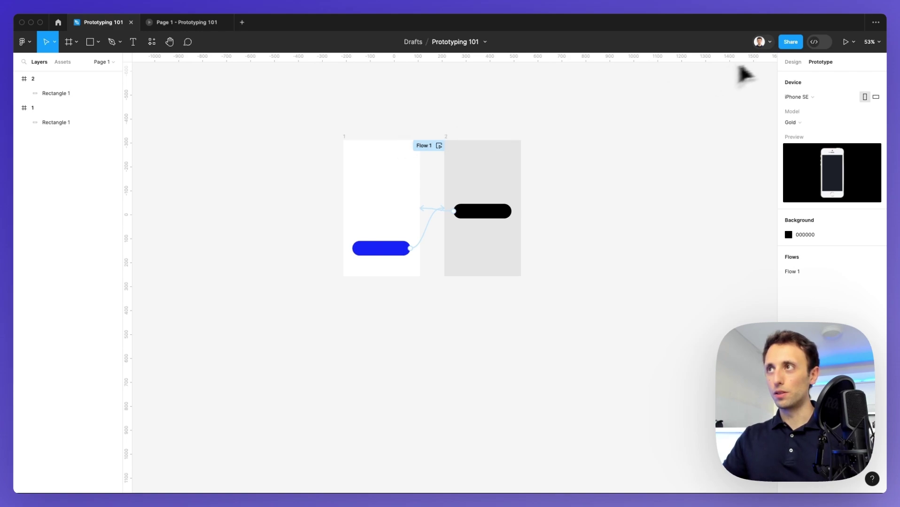
{"action": "left_click", "coordinate": [793, 62]}
{"action": "left_click_drag", "start_coordinate": [284, 122], "coordinate": [549, 317]}
{"action": "left_click_drag", "start_coordinate": [400, 183], "coordinate": [374, 361]}
{"action": "scroll", "coordinate": [376, 362], "scroll_direction": "down", "scroll_amount": 3}
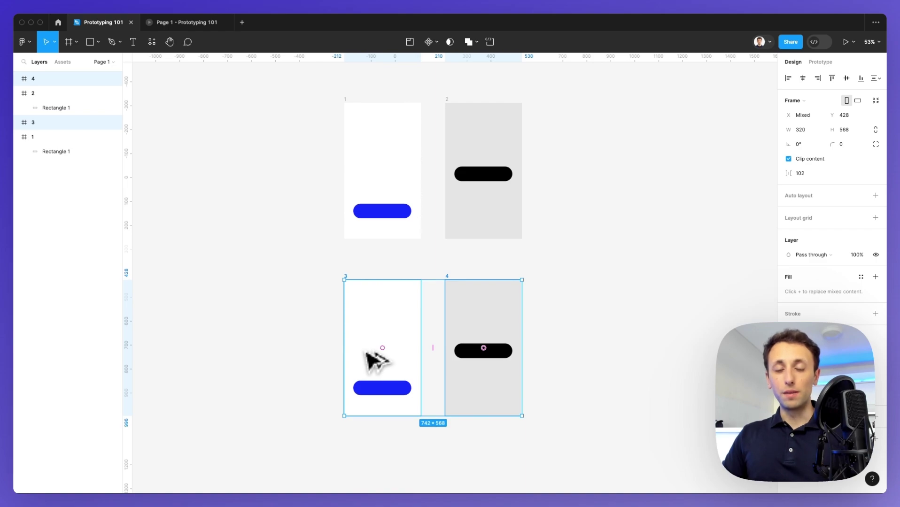
{"action": "scroll", "coordinate": [366, 353], "scroll_direction": "up", "scroll_amount": 3}
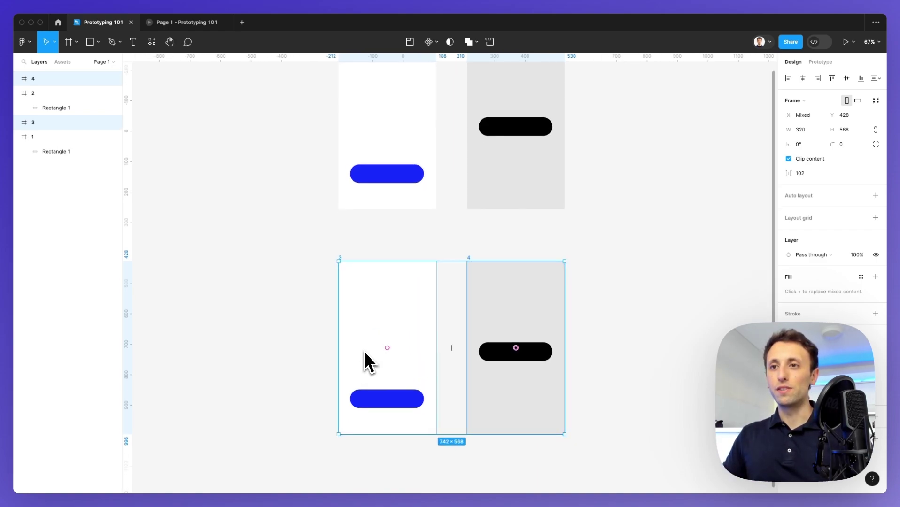
{"action": "scroll", "coordinate": [364, 351], "scroll_direction": "up", "scroll_amount": 2}
{"action": "left_click", "coordinate": [396, 281]}
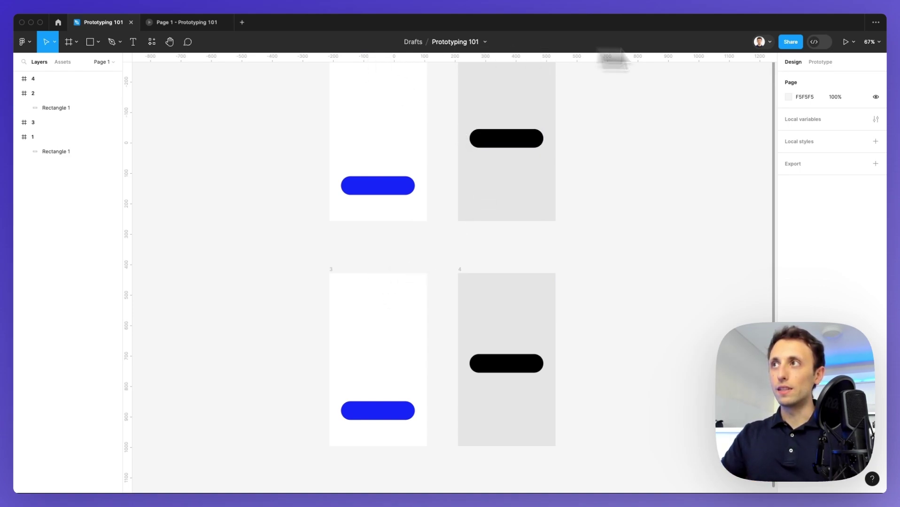
- Add a flow starting point to frame 4 in prototype mode
{"action": "left_click", "coordinate": [821, 62]}
{"action": "scroll", "coordinate": [477, 262], "scroll_direction": "up", "scroll_amount": 3}
{"action": "scroll", "coordinate": [475, 260], "scroll_direction": "down", "scroll_amount": 3}
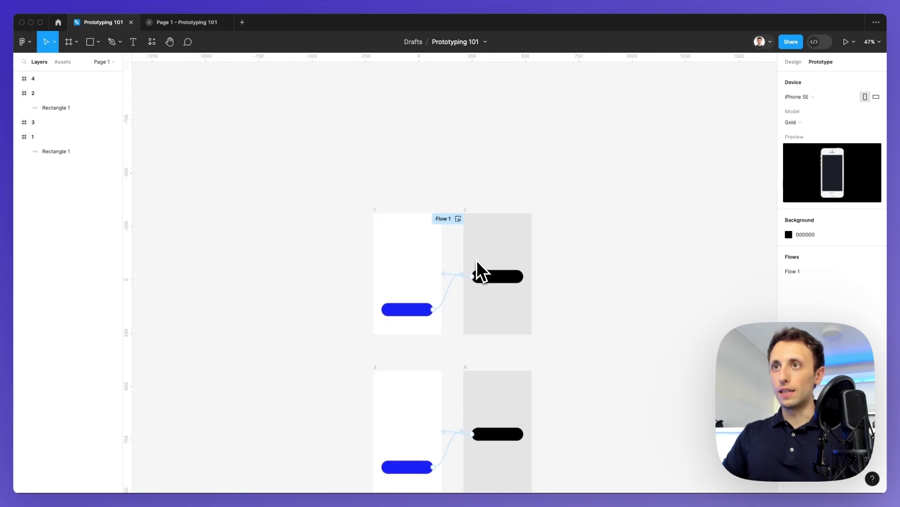
{"action": "scroll", "coordinate": [458, 221], "scroll_direction": "down", "scroll_amount": 2}
{"action": "key", "text": "Tab"}
{"action": "scroll", "coordinate": [582, 223], "scroll_direction": "up", "scroll_amount": 3}
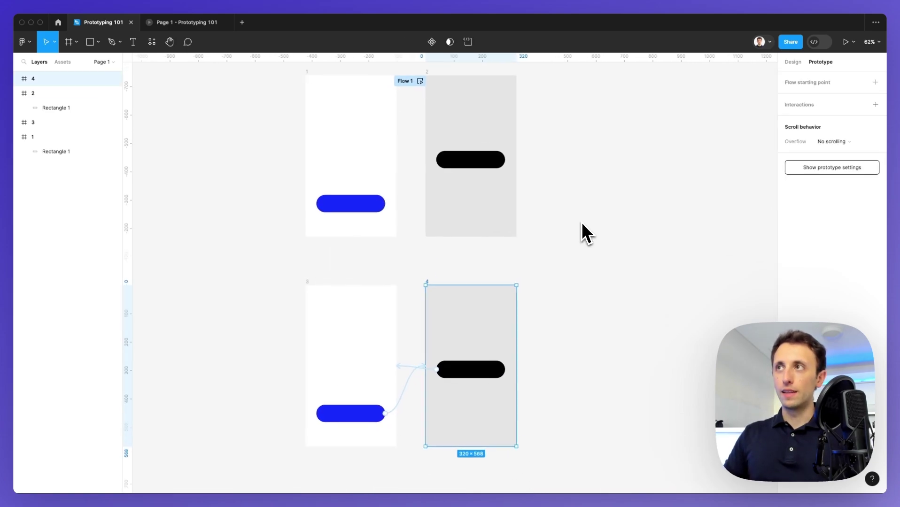
{"action": "left_click", "coordinate": [874, 82]}
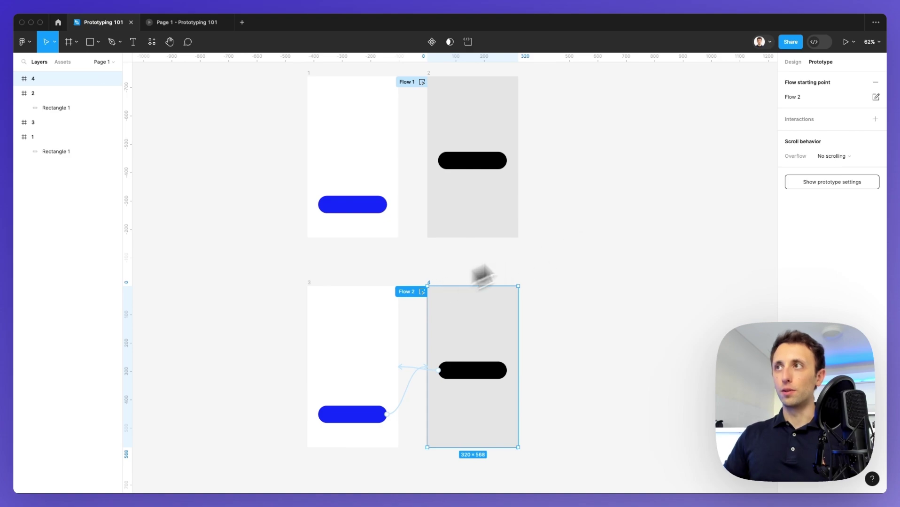
- Rename the flow starting at frame 4 as Payments UX Flow
{"action": "double_click", "coordinate": [792, 98]}
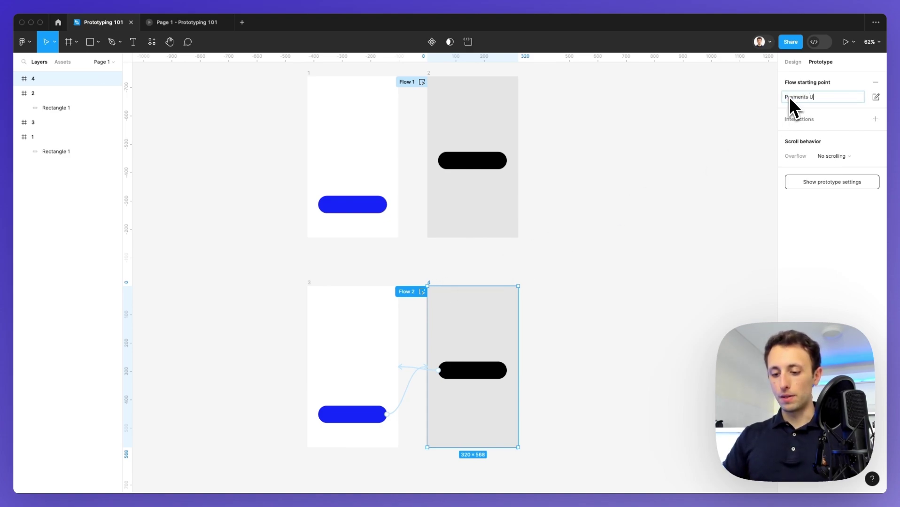
{"action": "type", "text": "Payments UX Flow"}
{"action": "key", "text": "Return"}
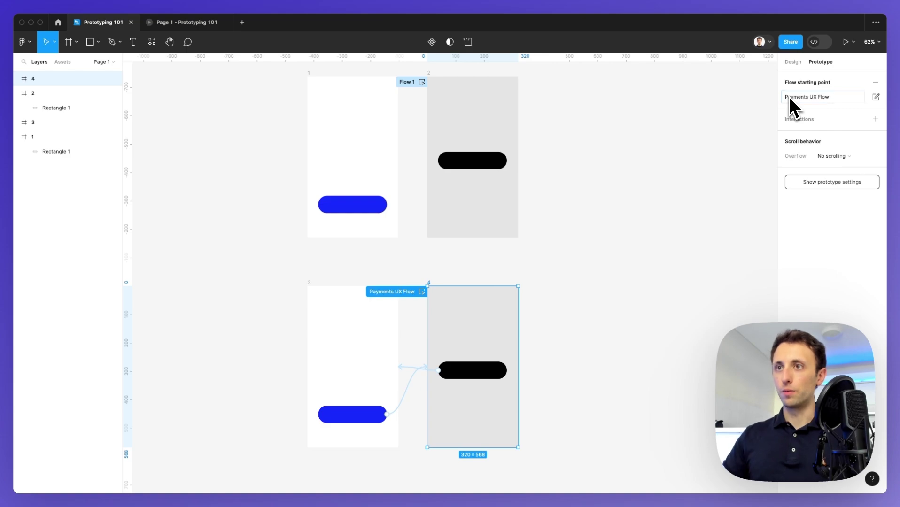
- Switch between Flow 1 and Payments UX Flow in the prototype preview, and return to the design file
{"action": "scroll", "coordinate": [505, 221], "scroll_direction": "up", "scroll_amount": 1}
{"action": "left_click", "coordinate": [405, 98]}
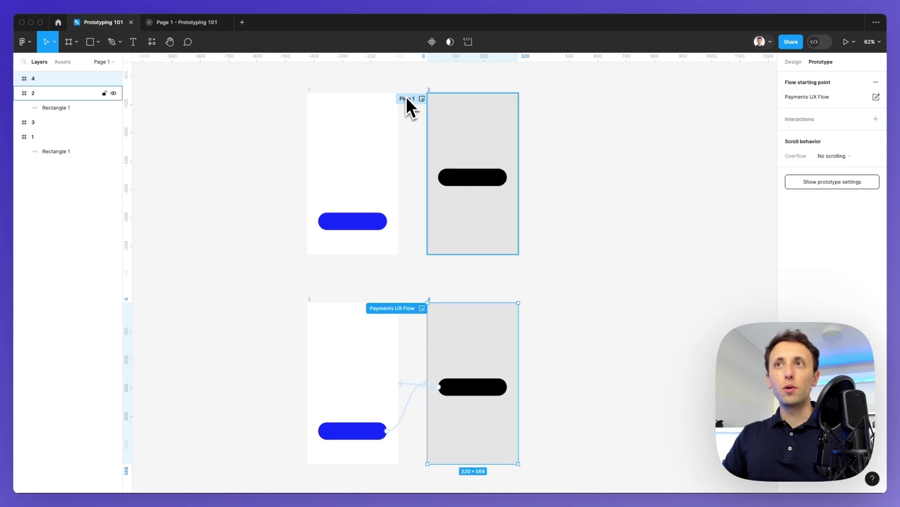
{"action": "left_click", "coordinate": [189, 27]}
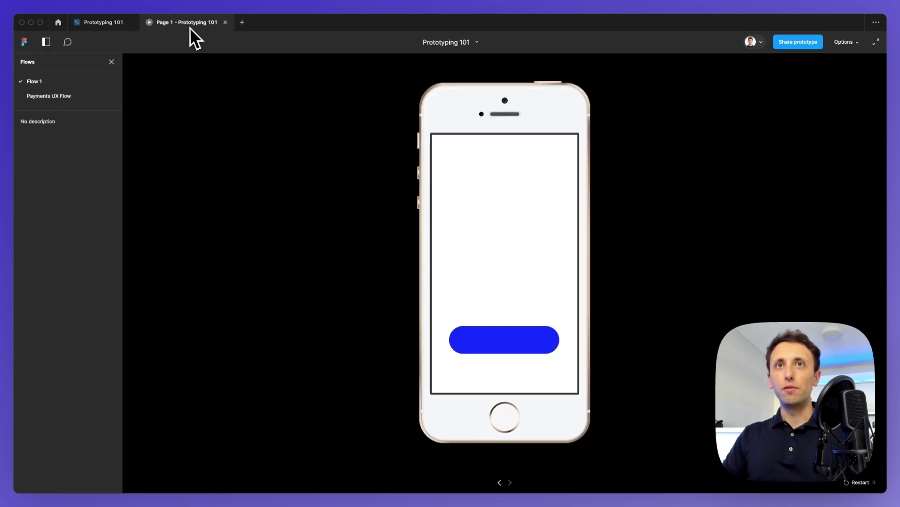
{"action": "left_click", "coordinate": [59, 95]}
{"action": "left_click", "coordinate": [45, 83]}
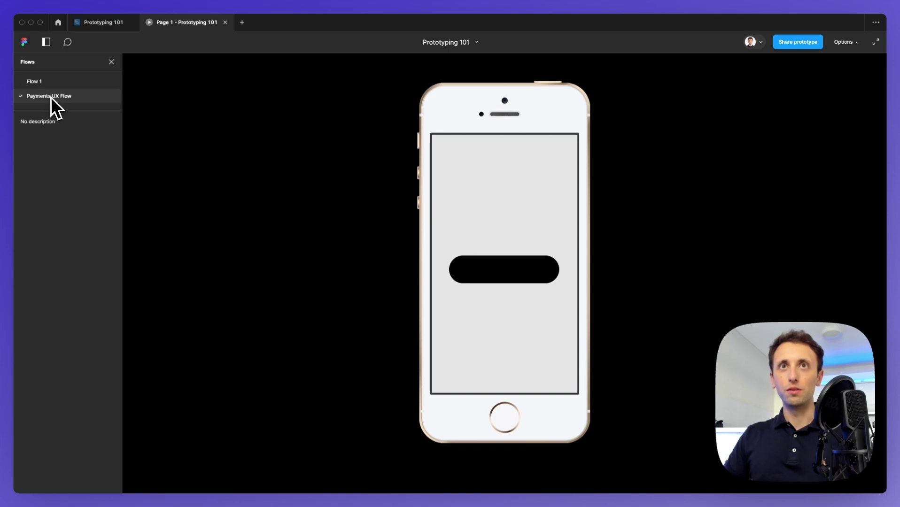
{"action": "left_click", "coordinate": [37, 85]}
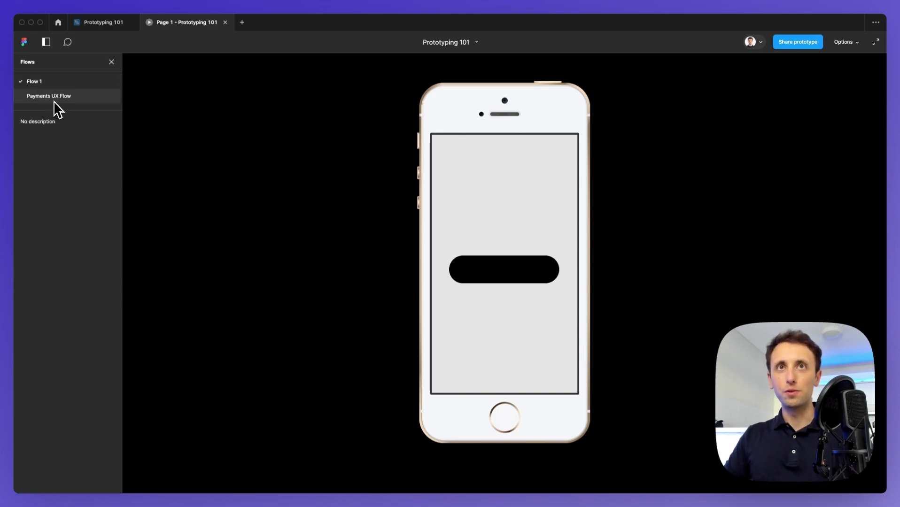
{"action": "left_click", "coordinate": [104, 26]}
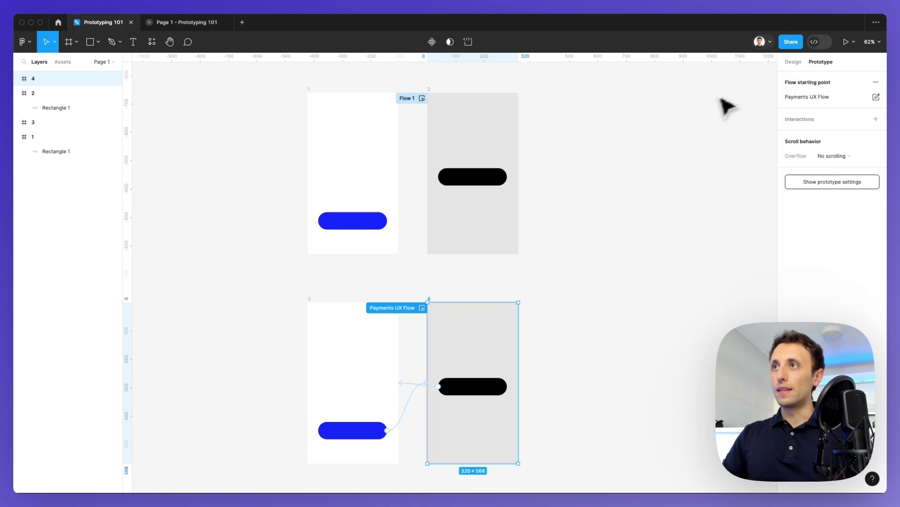
- Set the prototype device to iPhone 14 with the Blue model
{"action": "left_click", "coordinate": [655, 166]}
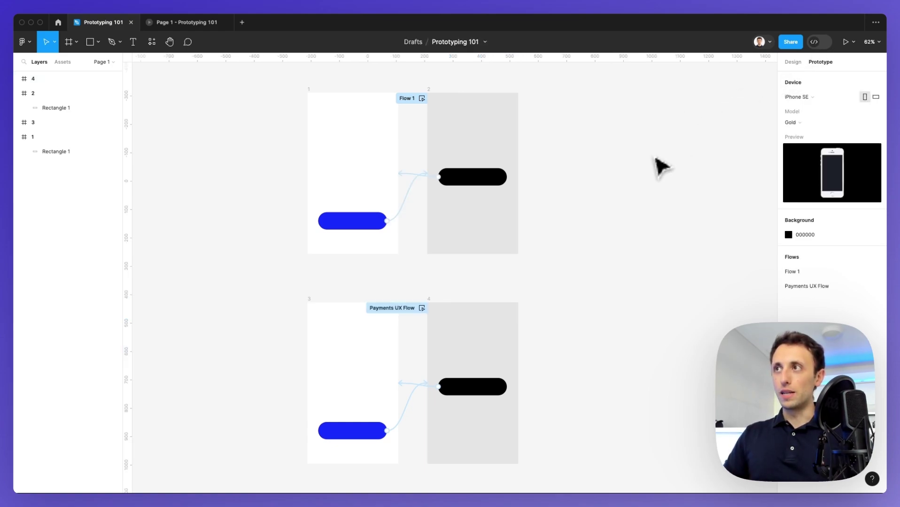
{"action": "left_click", "coordinate": [808, 98]}
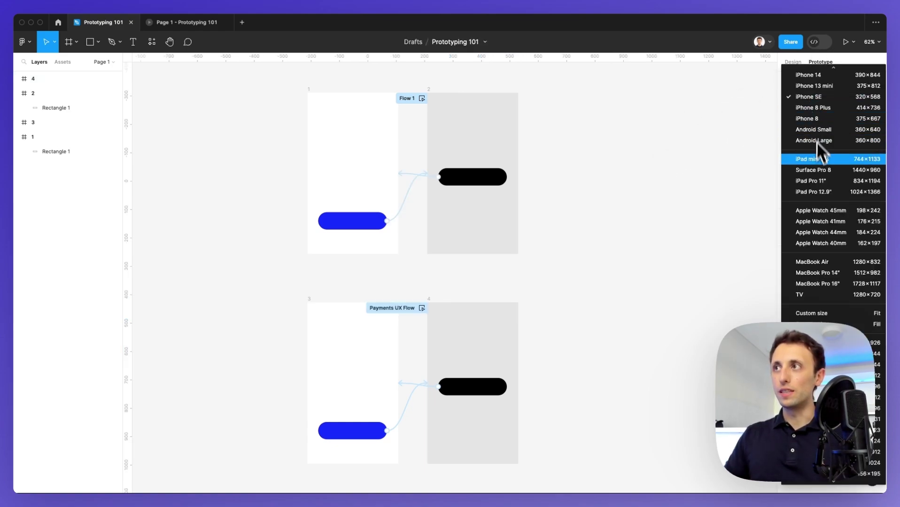
{"action": "left_click", "coordinate": [818, 76]}
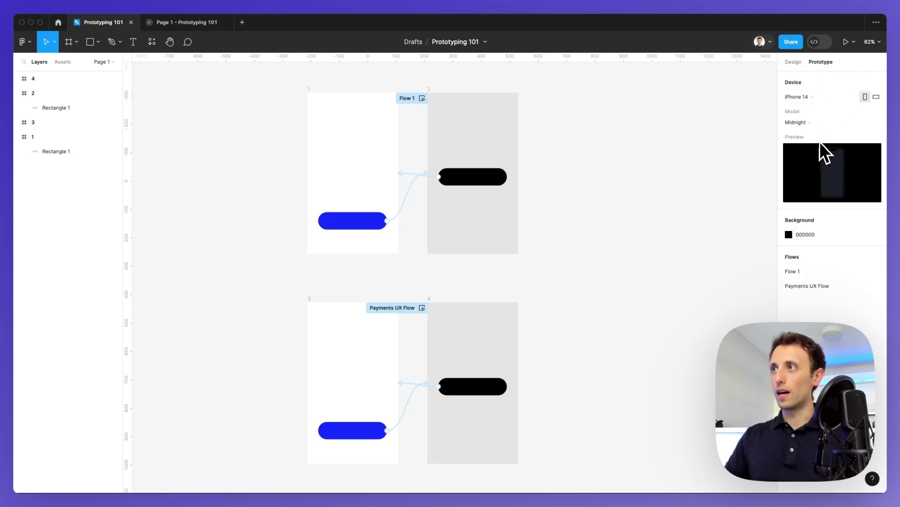
{"action": "left_click", "coordinate": [806, 122]}
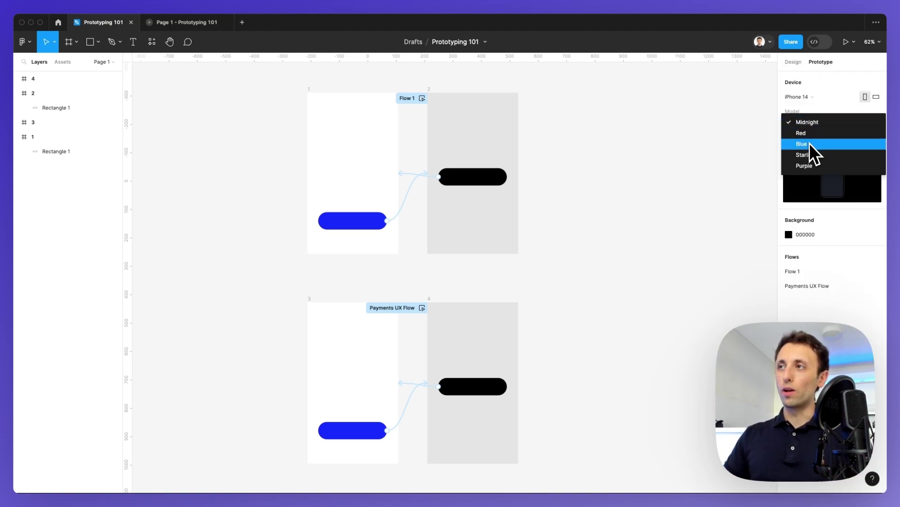
{"action": "left_click", "coordinate": [809, 146]}
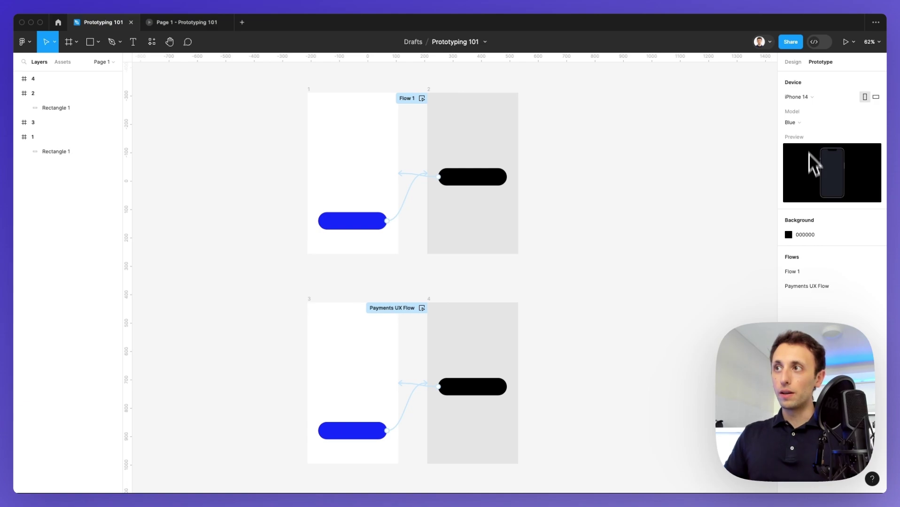
- Change the prototype background color to F3F3F3, check it in the preview, and return to the design file
{"action": "left_click", "coordinate": [793, 238]}
{"action": "left_click_drag", "start_coordinate": [700, 262], "coordinate": [646, 253]}
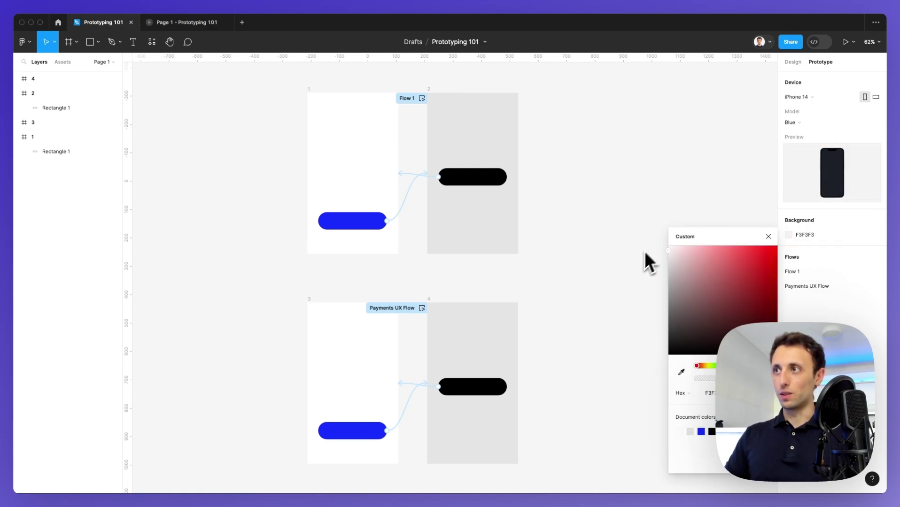
{"action": "left_click", "coordinate": [767, 236]}
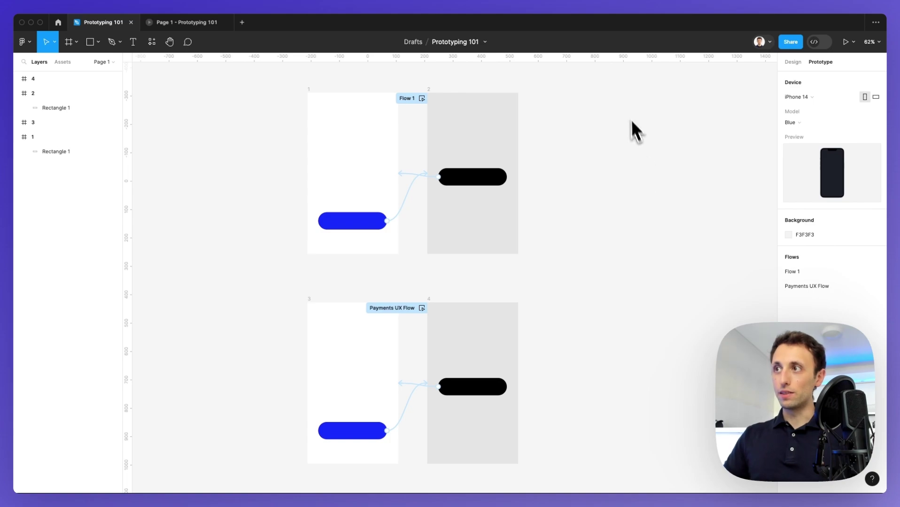
{"action": "left_click", "coordinate": [176, 24]}
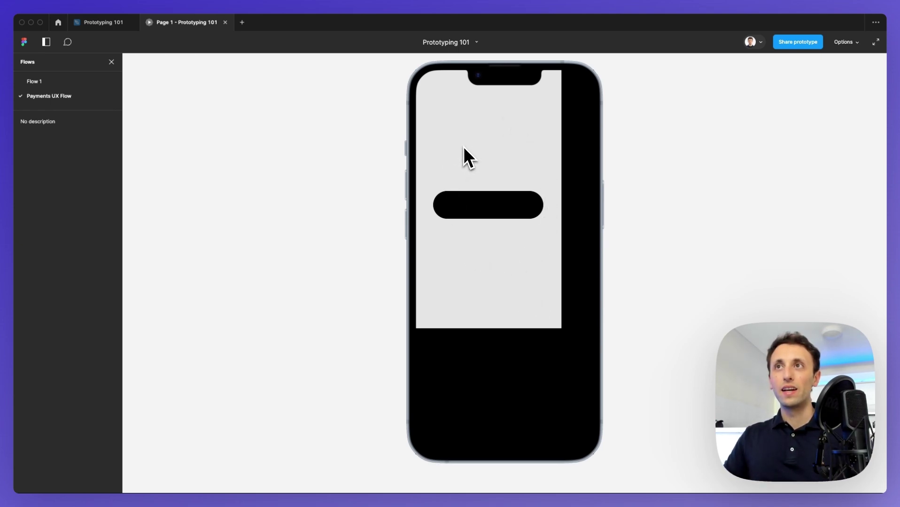
{"action": "left_click", "coordinate": [115, 24]}
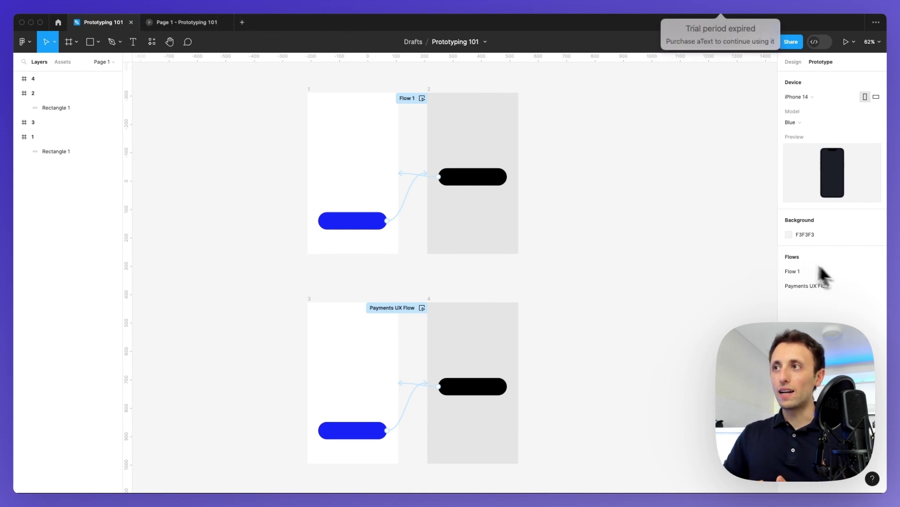
- Copy the link to Flow 1 from the prototype's list of flows and select its starting frame
{"action": "mouse_move", "coordinate": [848, 268]}
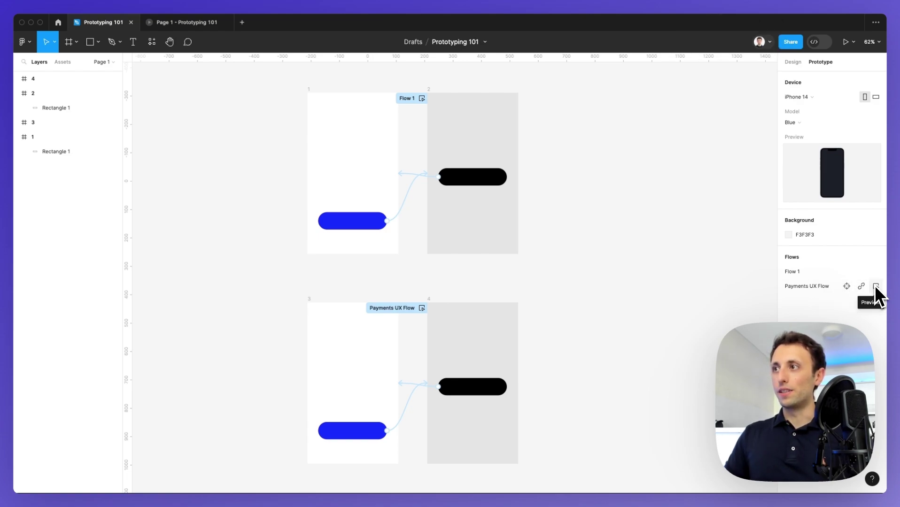
{"action": "mouse_move", "coordinate": [876, 273]}
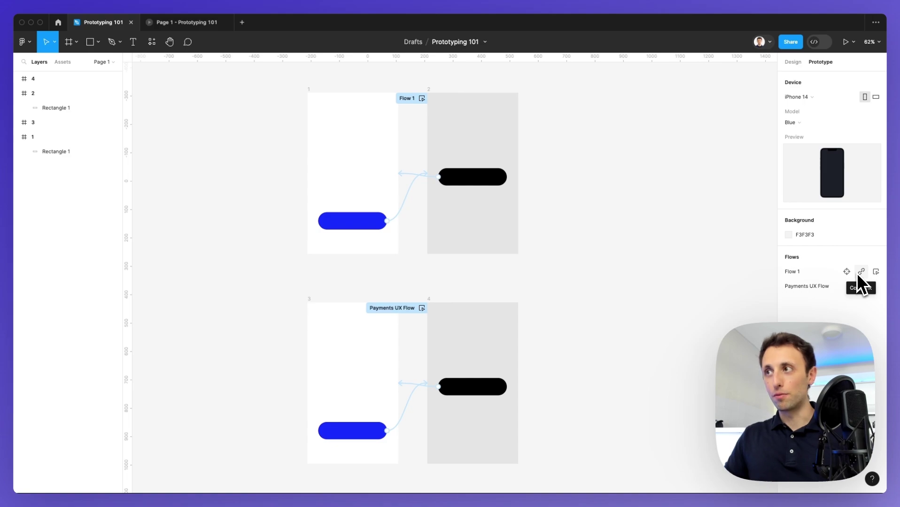
{"action": "left_click", "coordinate": [859, 275]}
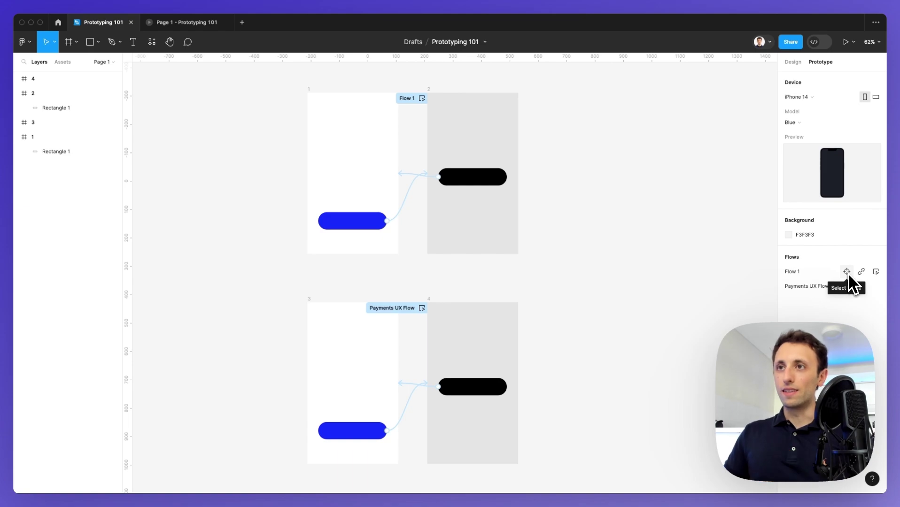
{"action": "left_click", "coordinate": [847, 272]}
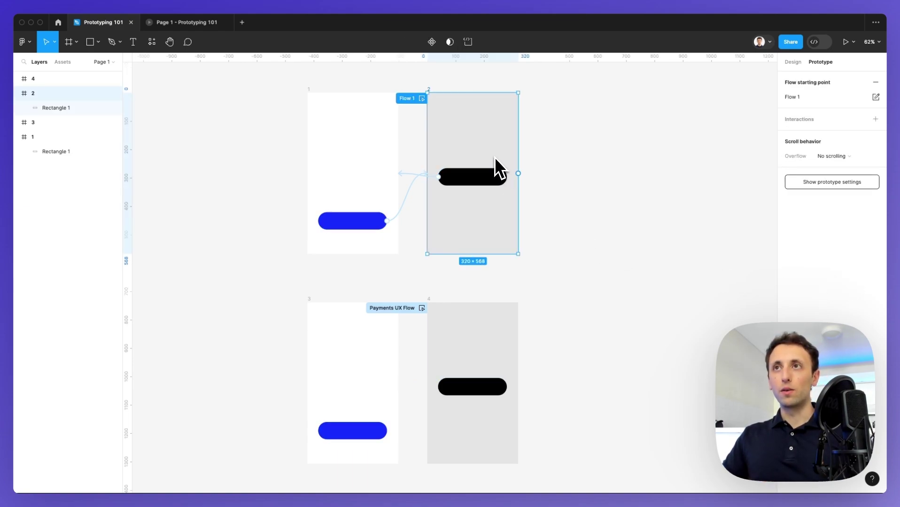